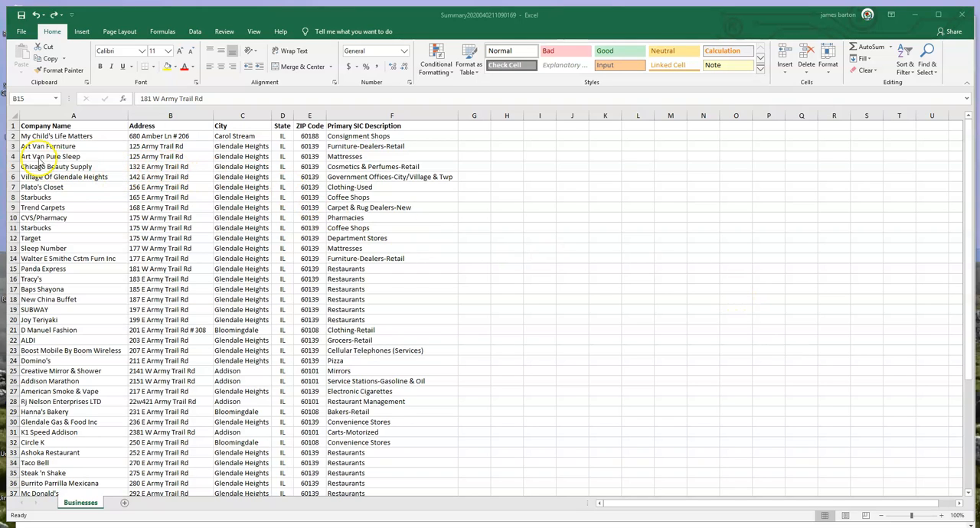
# Look through the whole business list, examining the company names, addresses, cities and SIC descriptions.
pyautogui.scroll(-7, 55, 139)
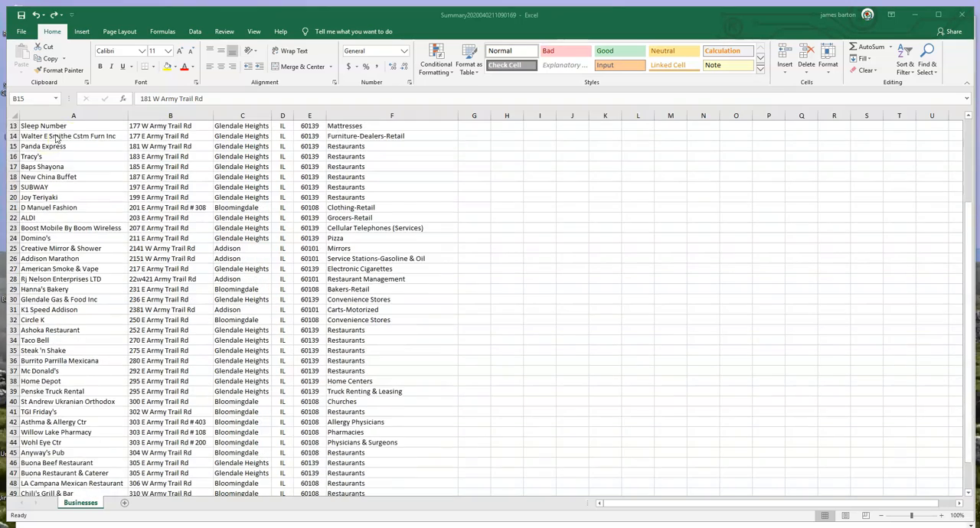
pyautogui.scroll(7, 147, 222)
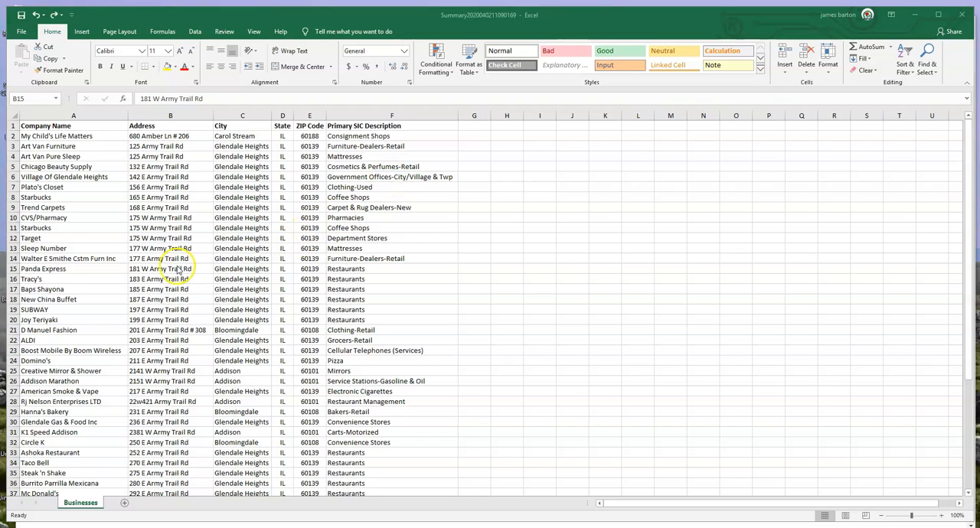
pyautogui.scroll(-7, 162, 216)
pyautogui.scroll(7, 162, 216)
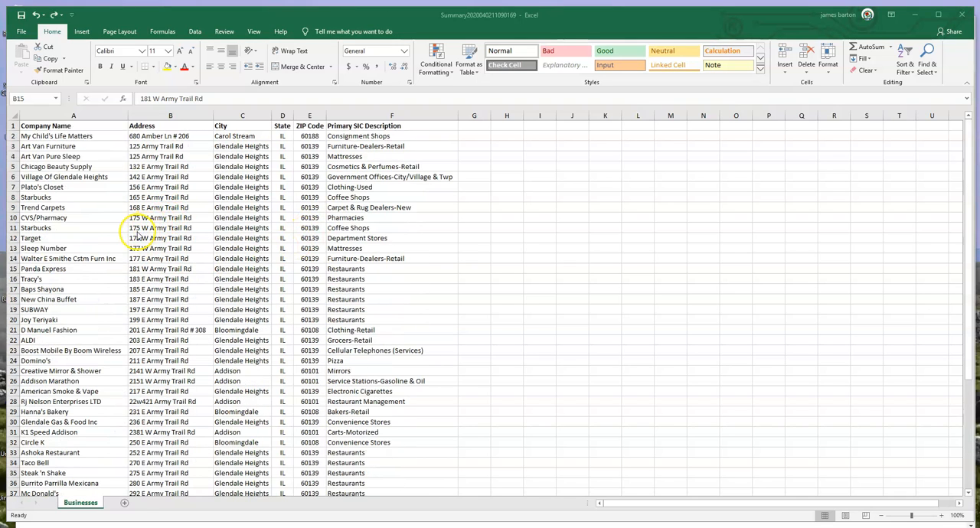
pyautogui.scroll(-5, 145, 230)
pyautogui.scroll(-2, 251, 215)
pyautogui.scroll(7, 273, 252)
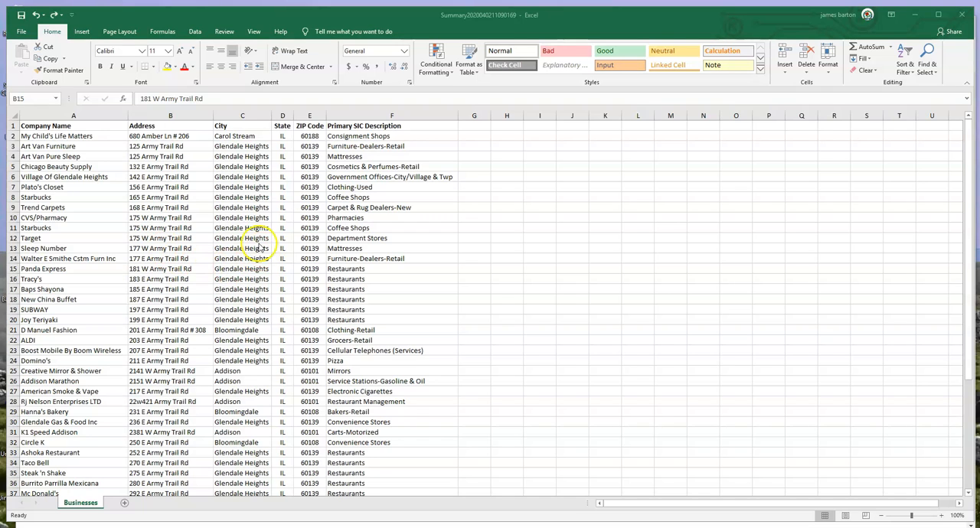
pyautogui.click(182, 309)
pyautogui.click(147, 227)
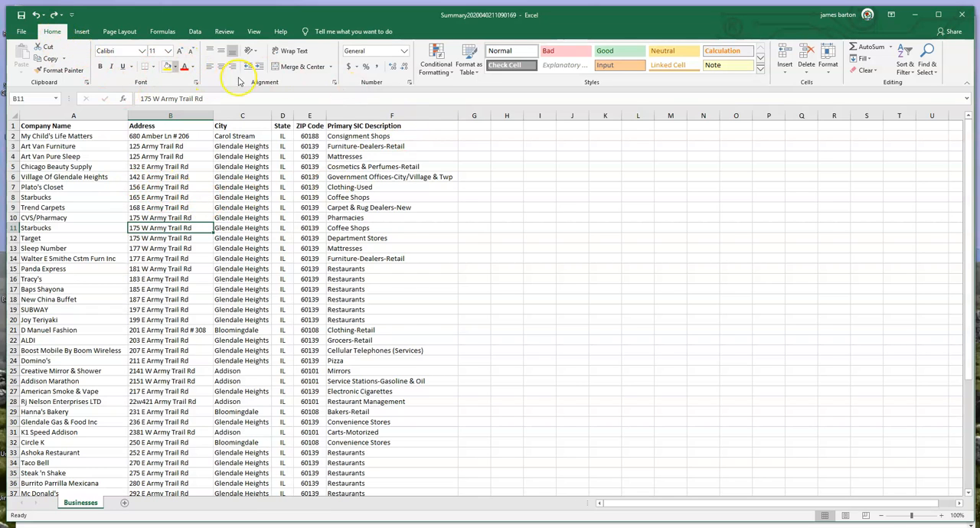
pyautogui.click(473, 73)
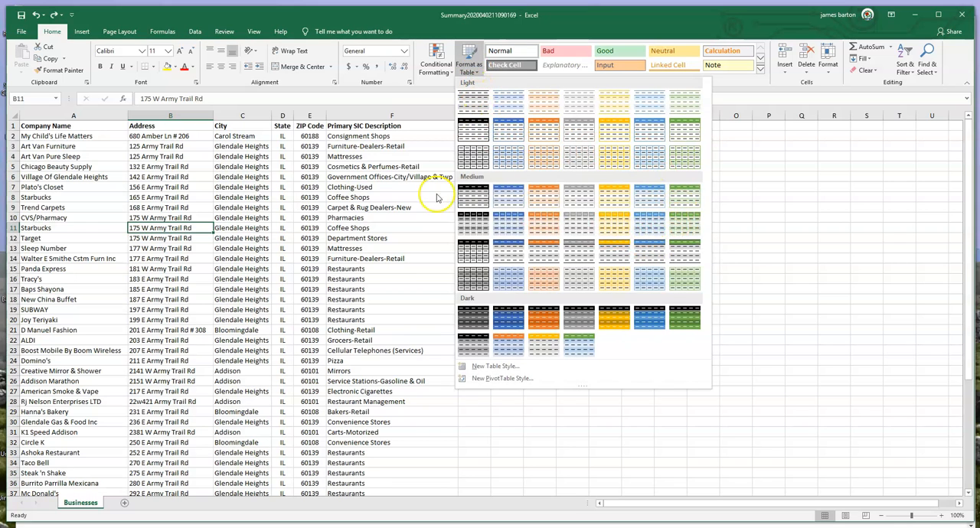
pyautogui.click(82, 31)
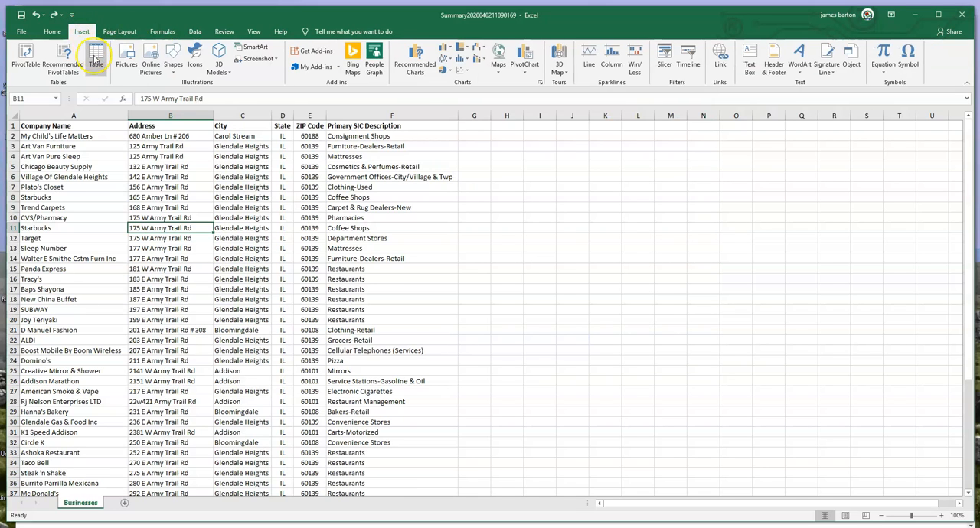
pyautogui.click(95, 59)
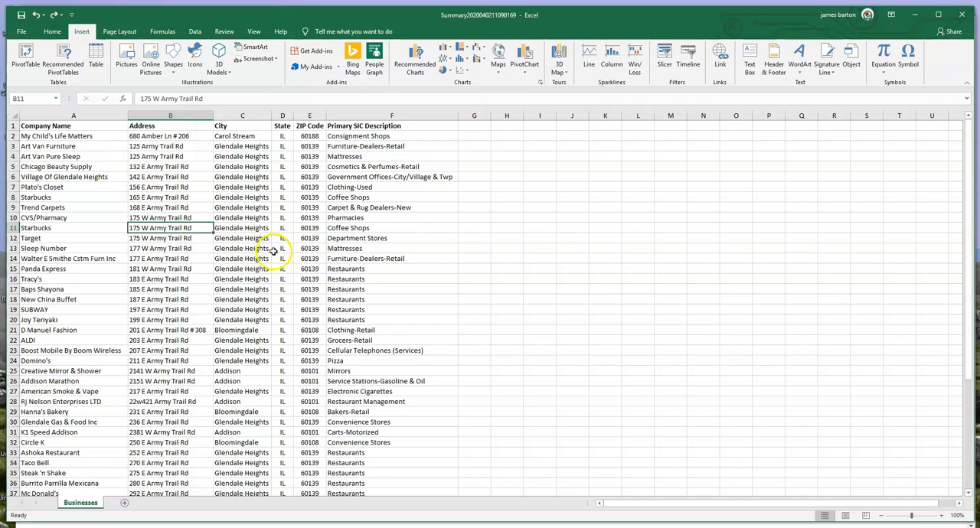
# Convert the business data range A1:F51 into a table with headers, checking that the range covers every row.
pyautogui.hotkey('ctrl', 't')
pyautogui.hotkey('ctrl', 't')
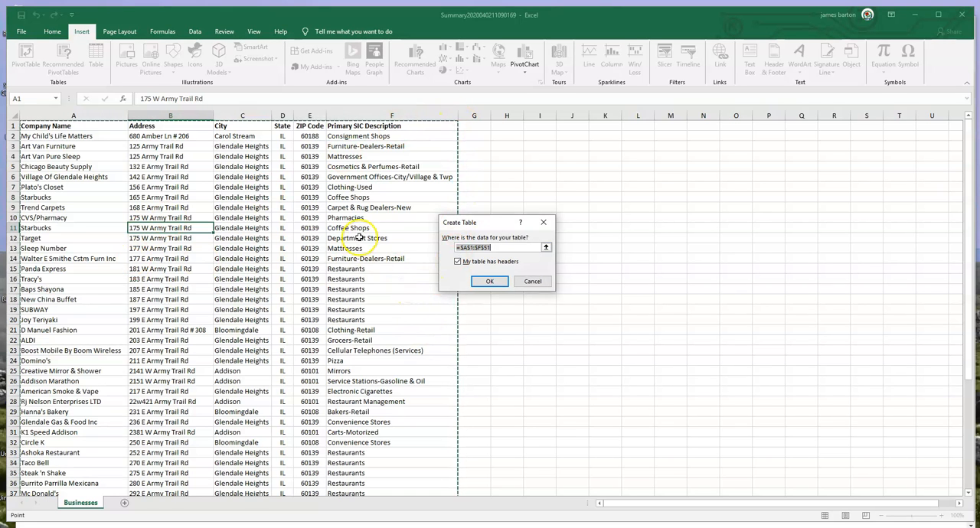
pyautogui.scroll(-5, 359, 234)
pyautogui.scroll(-2, 359, 238)
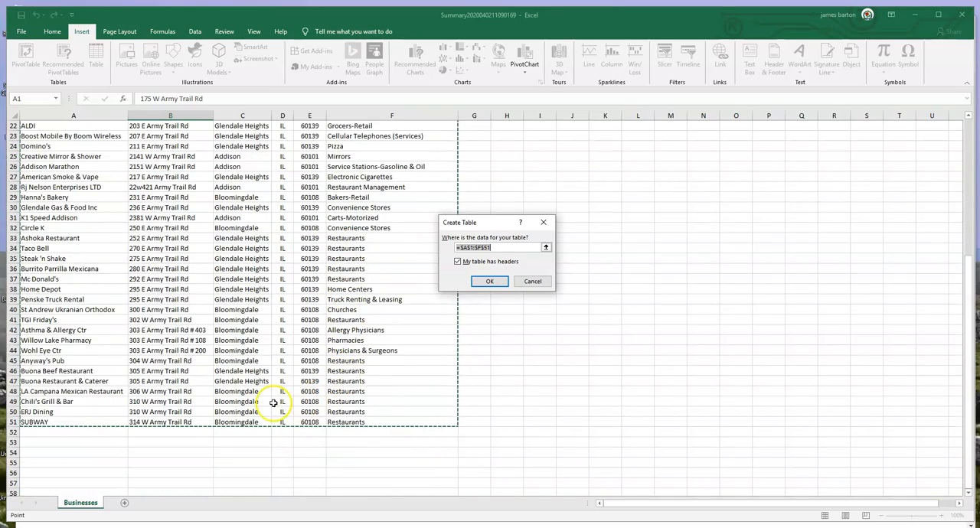
pyautogui.scroll(7, 296, 356)
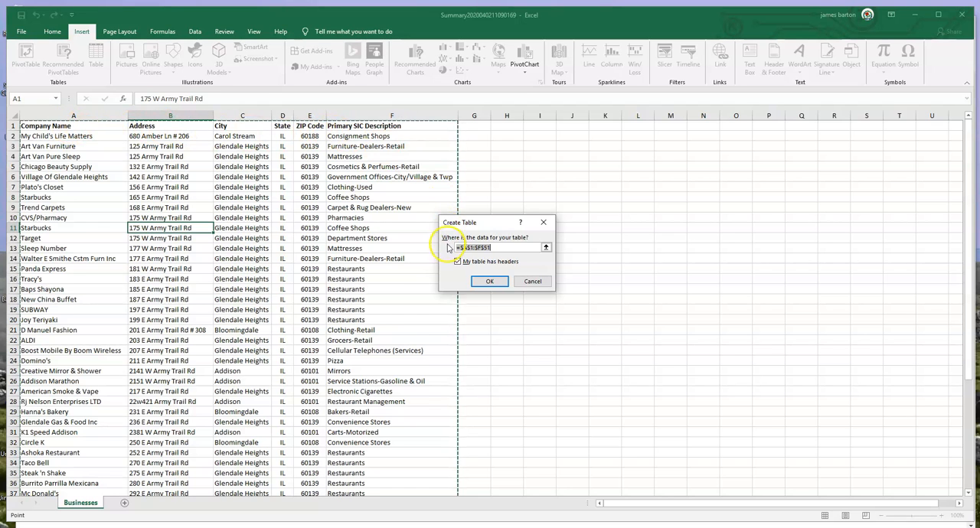
pyautogui.click(487, 281)
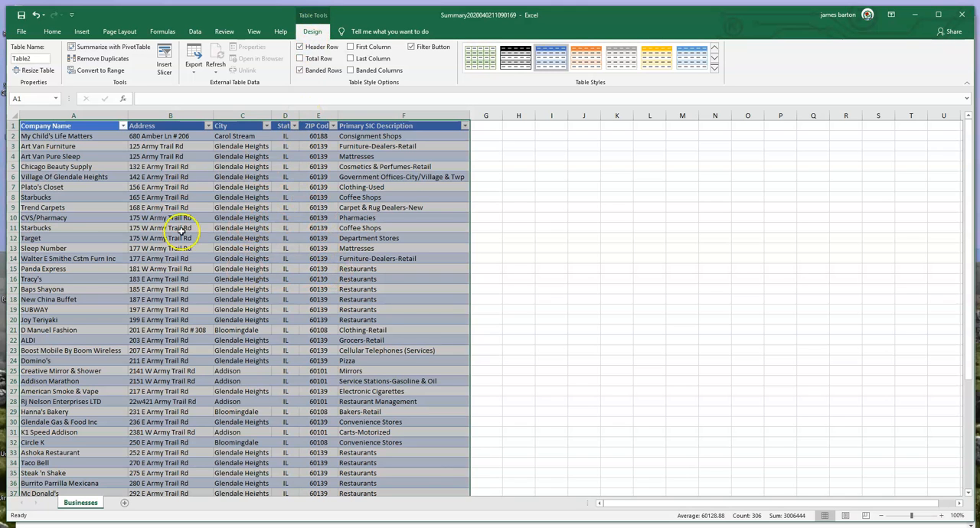
pyautogui.click(224, 227)
pyautogui.click(140, 238)
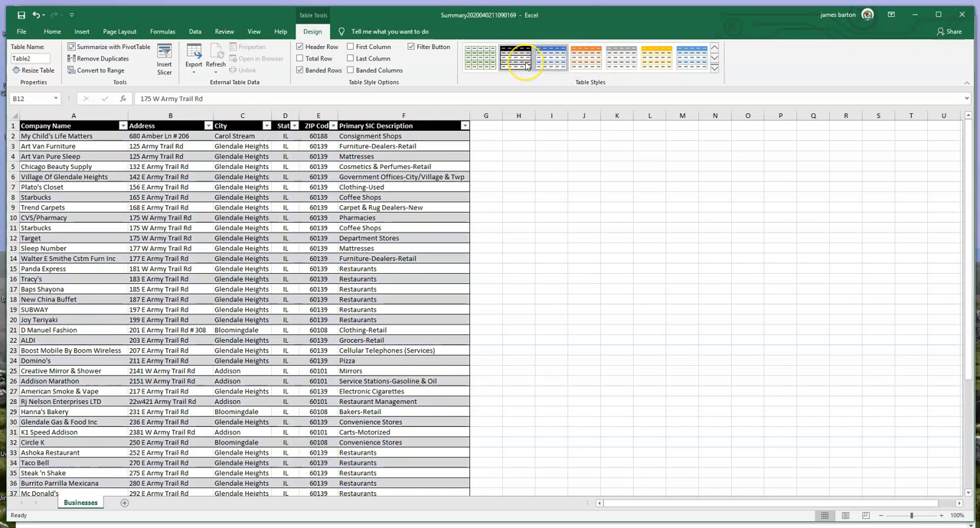
pyautogui.click(231, 289)
pyautogui.click(243, 361)
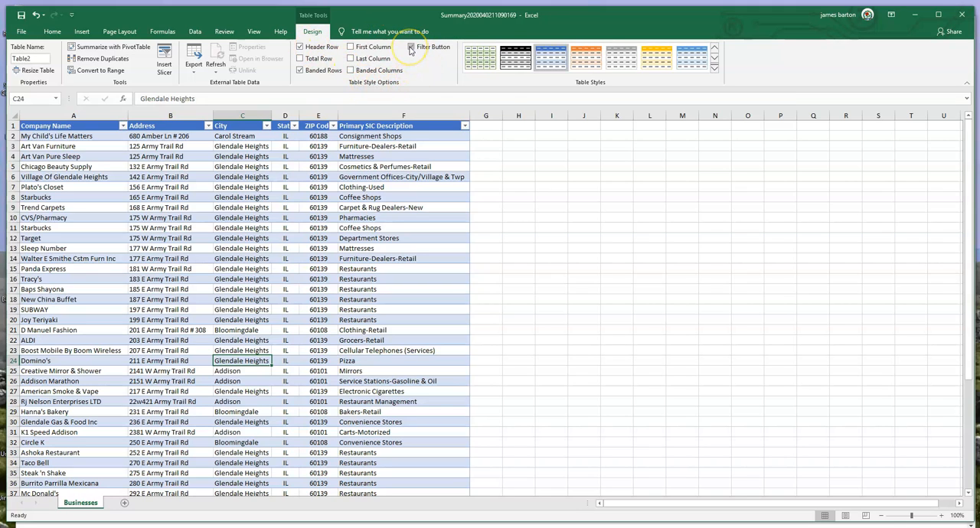
# Toggle the table's filter buttons off and on, and try banded columns before restoring banded rows only.
pyautogui.click(411, 48)
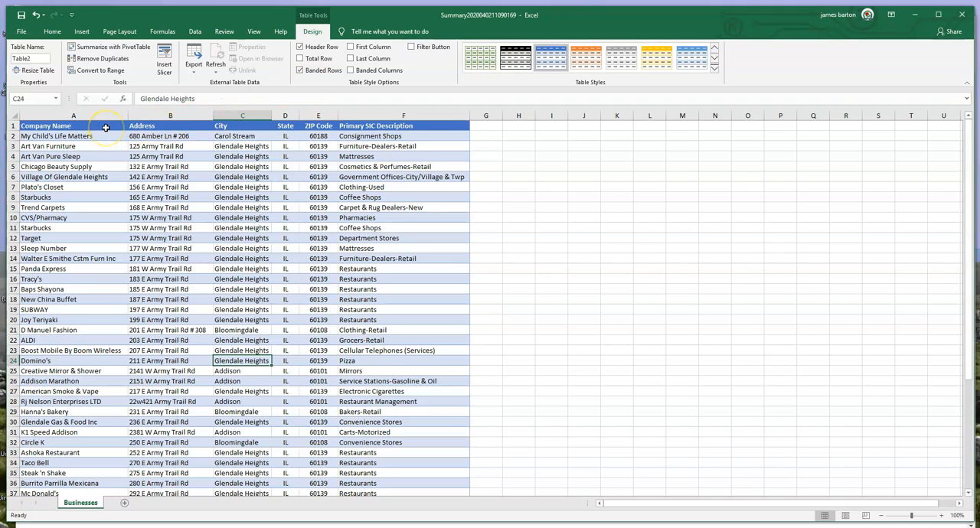
pyautogui.click(411, 47)
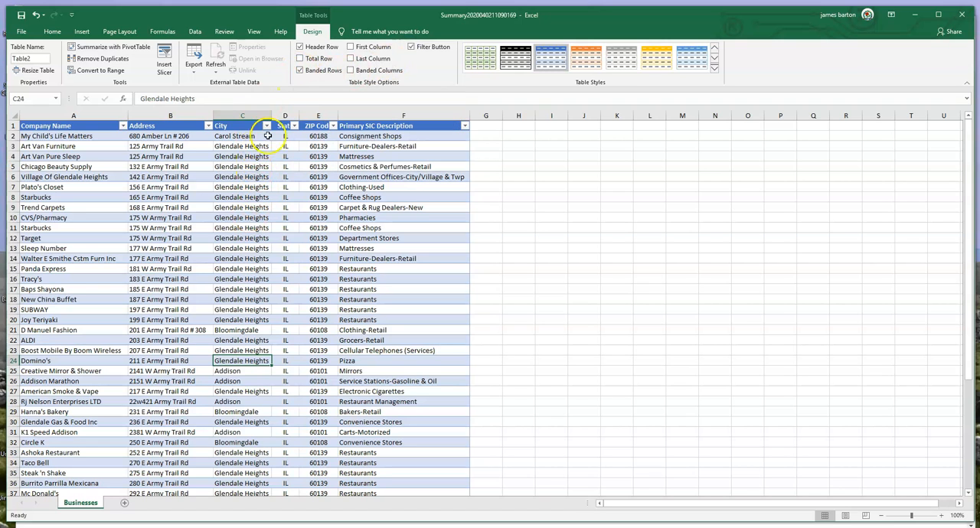
pyautogui.click(299, 71)
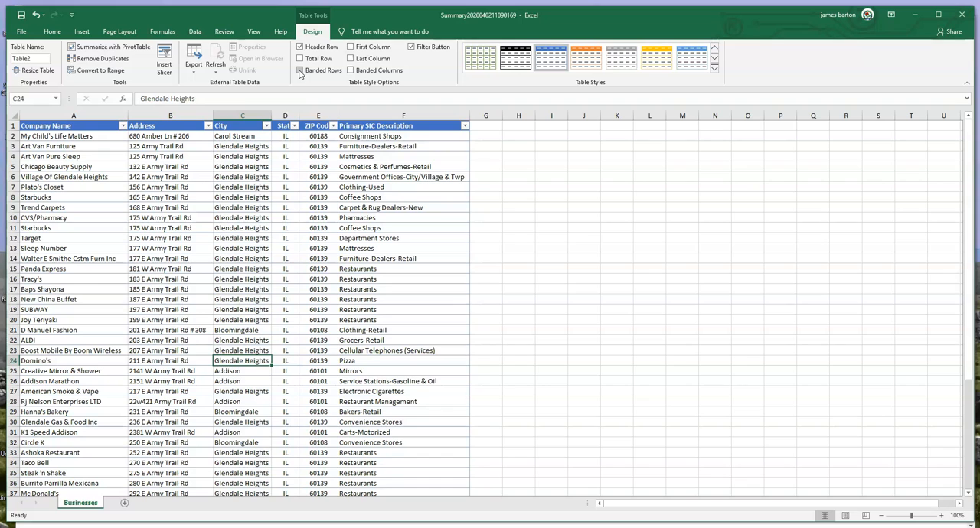
pyautogui.click(350, 70)
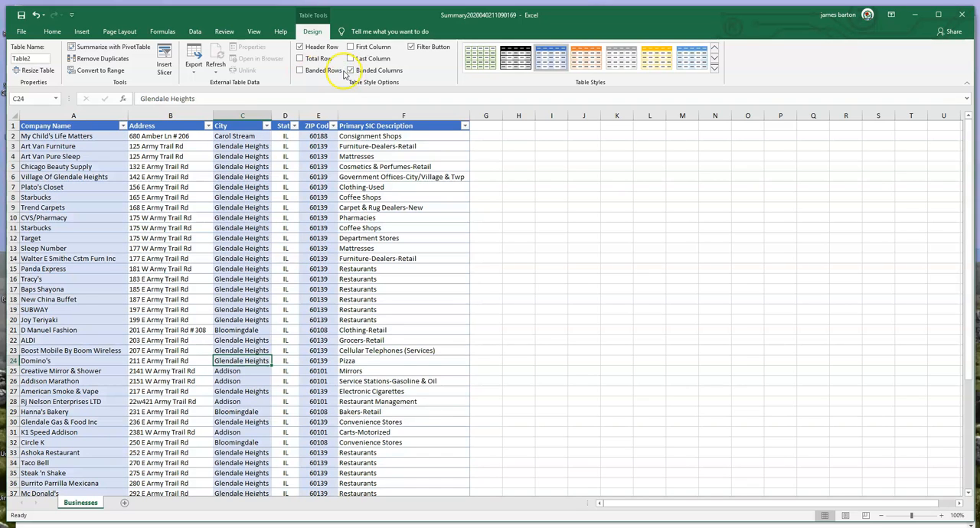
pyautogui.click(299, 70)
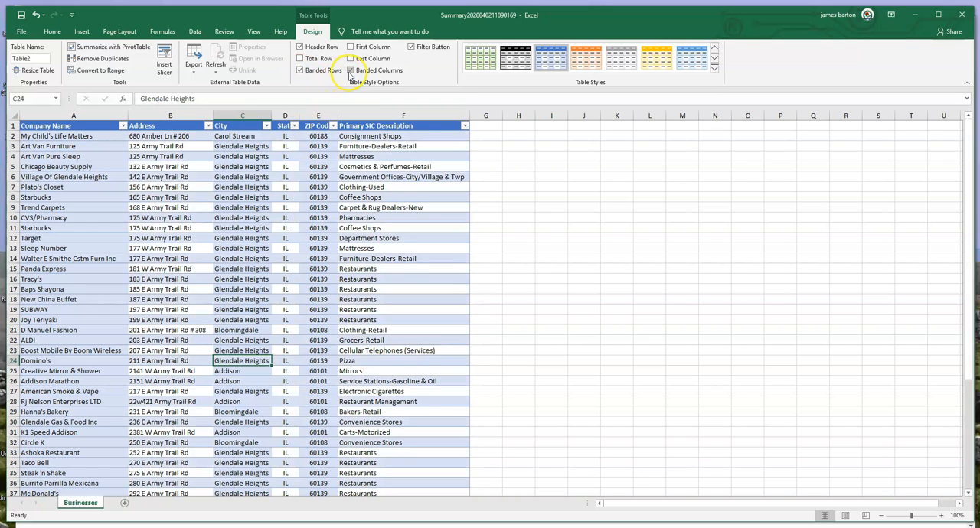
pyautogui.click(350, 70)
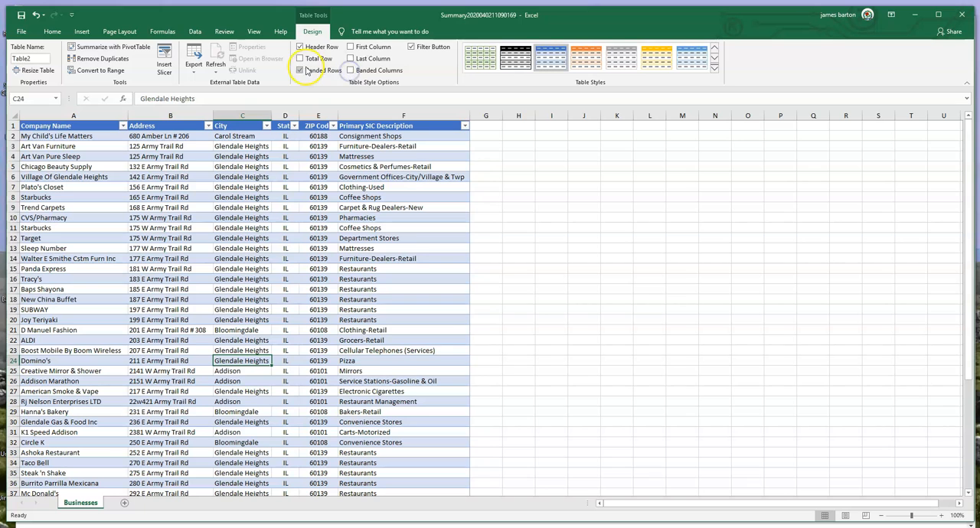
# Add a total row to the table, view the function choices for the Primary SIC Description total, and remove the row.
pyautogui.click(300, 59)
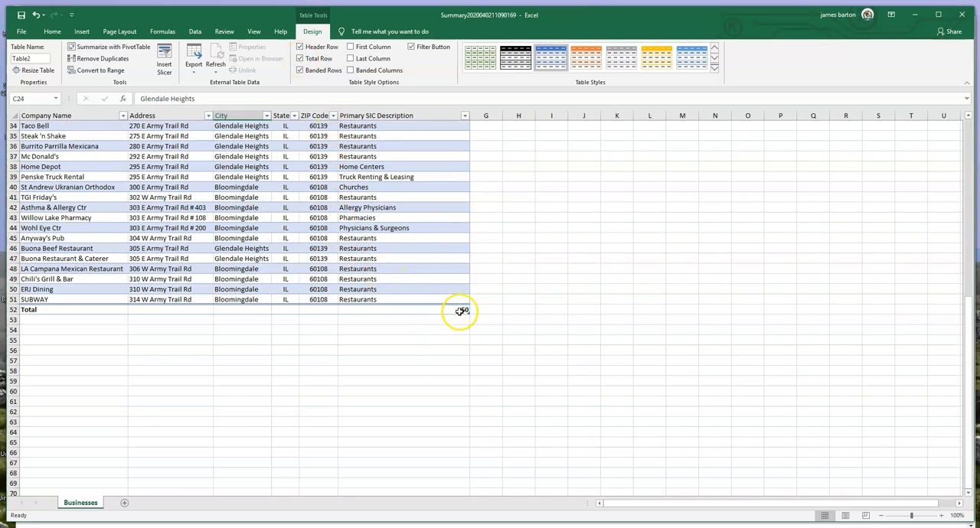
pyautogui.click(463, 309)
pyautogui.click(474, 310)
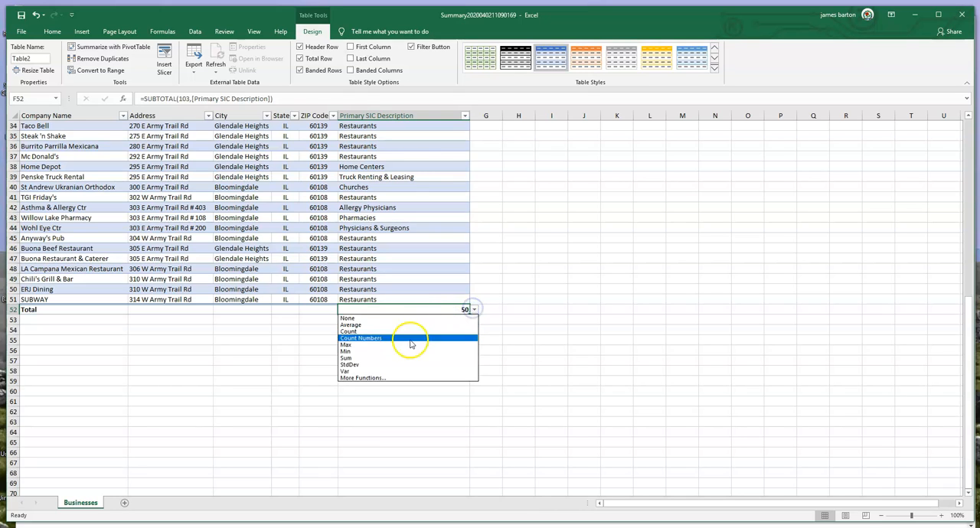
pyautogui.click(415, 276)
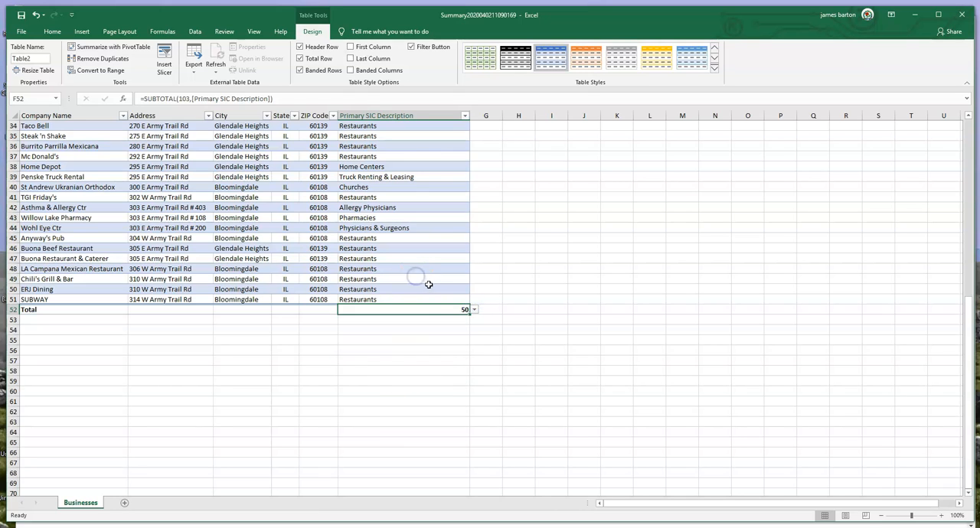
pyautogui.click(300, 58)
pyautogui.scroll(11, 268, 191)
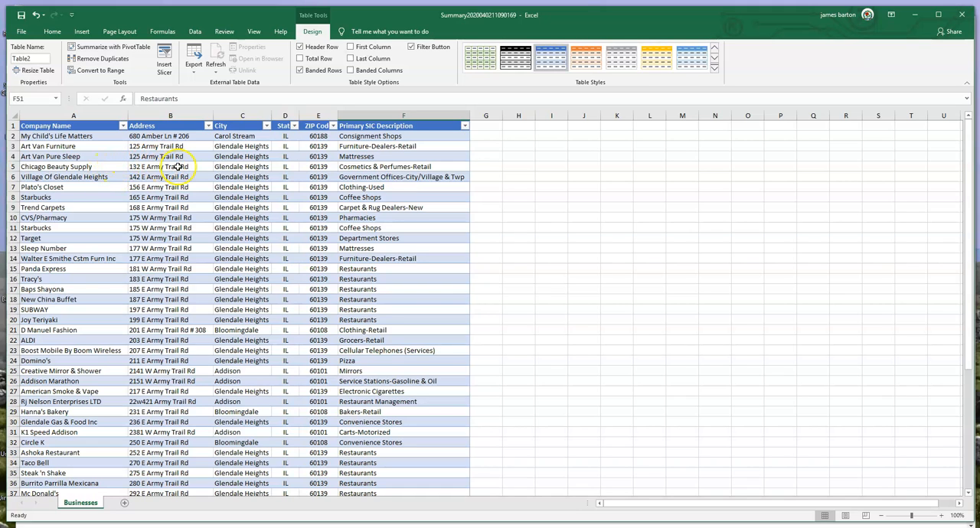
# Sort the table by Company Name from A to Z.
pyautogui.click(123, 126)
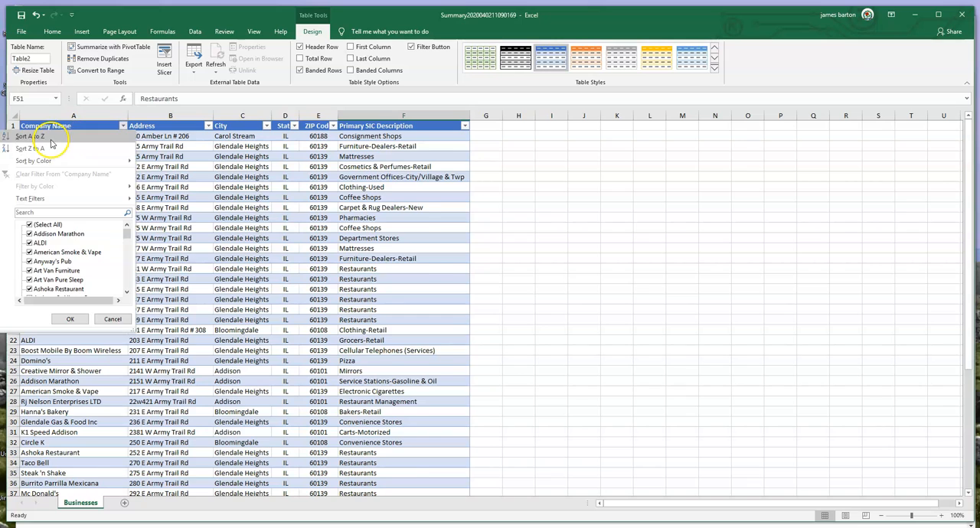
pyautogui.click(50, 137)
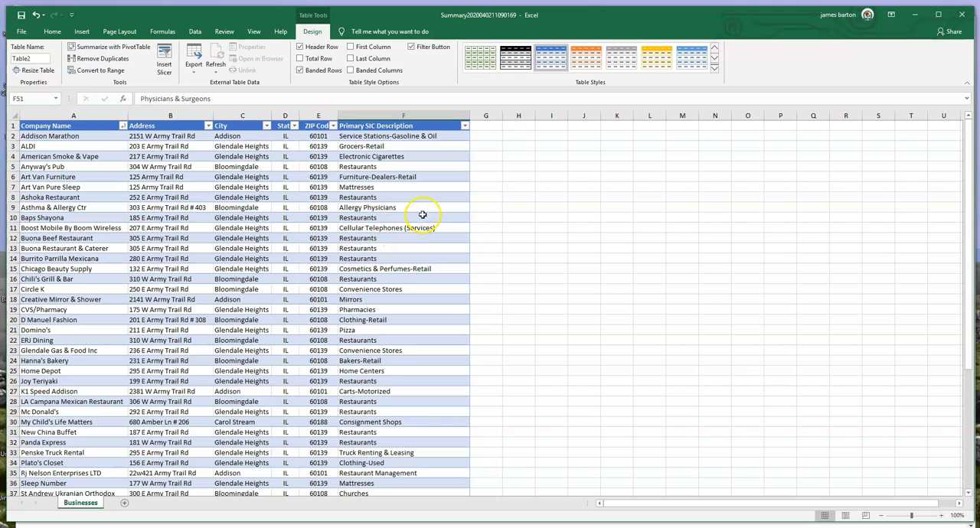
# Filter the Primary SIC Description column to show only Restaurants, and clear that filter.
pyautogui.click(466, 126)
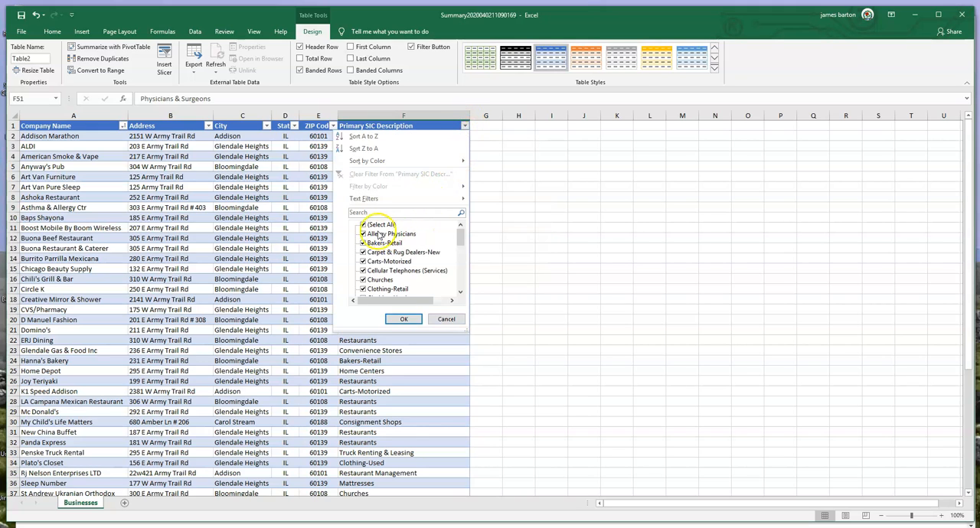
pyautogui.click(363, 225)
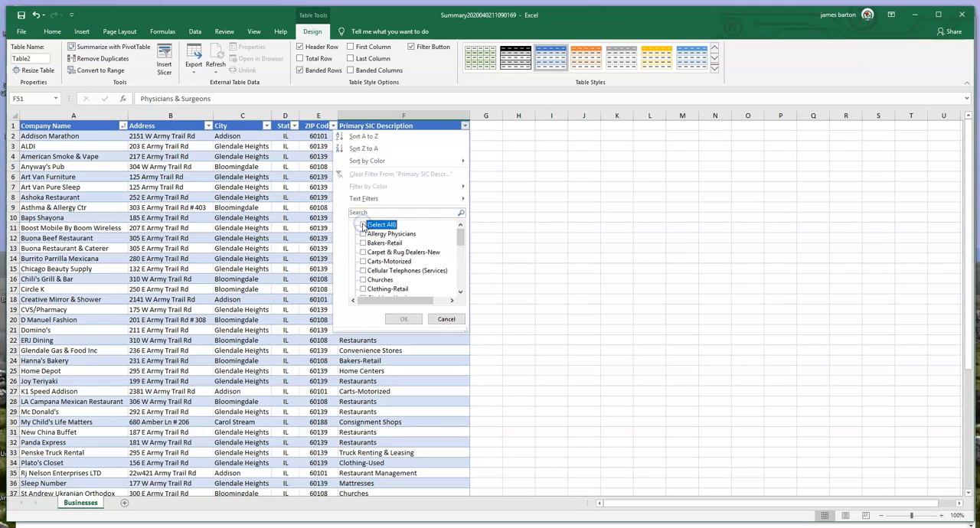
pyautogui.moveTo(462, 240); pyautogui.dragTo(454, 283)
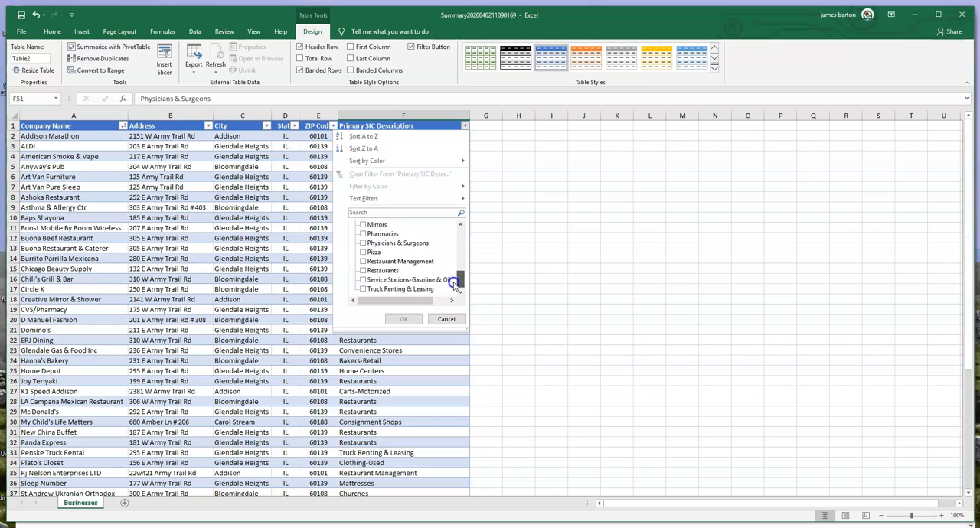
pyautogui.click(364, 271)
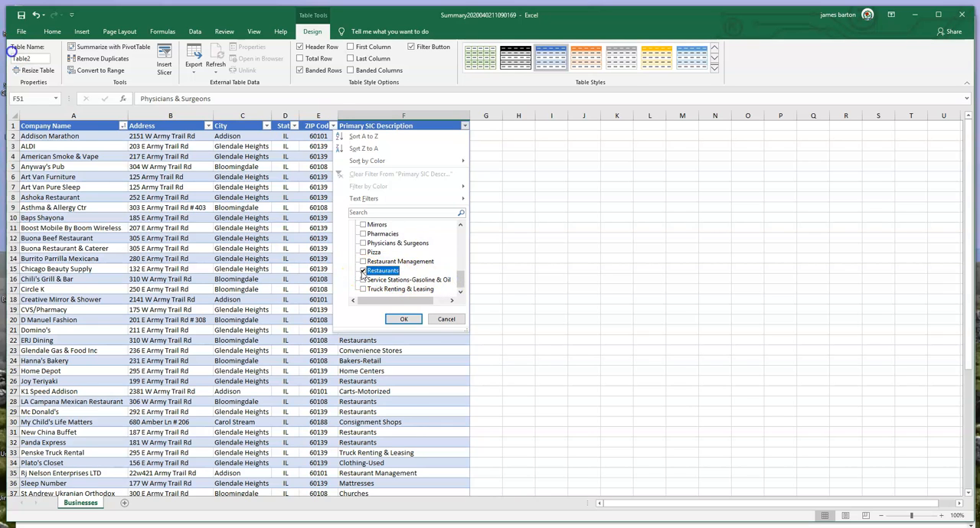
pyautogui.click(405, 321)
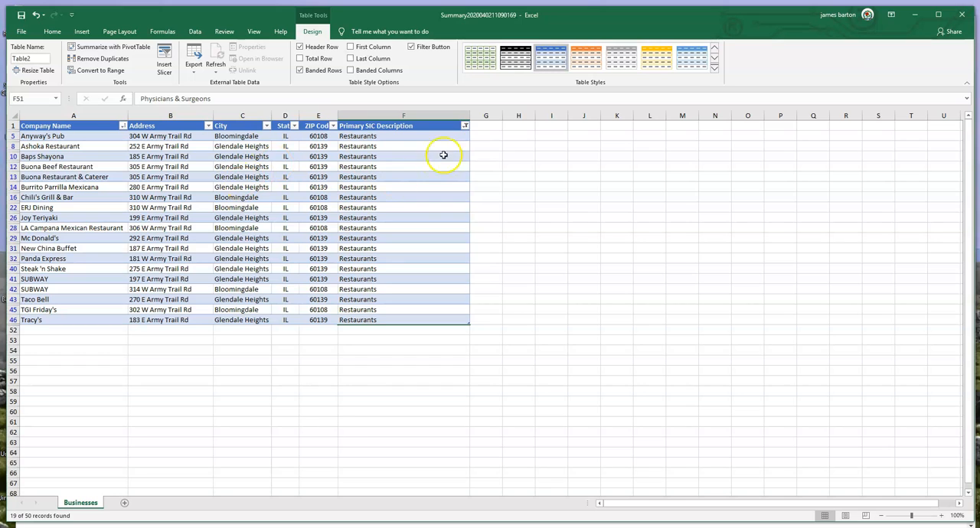
pyautogui.click(466, 127)
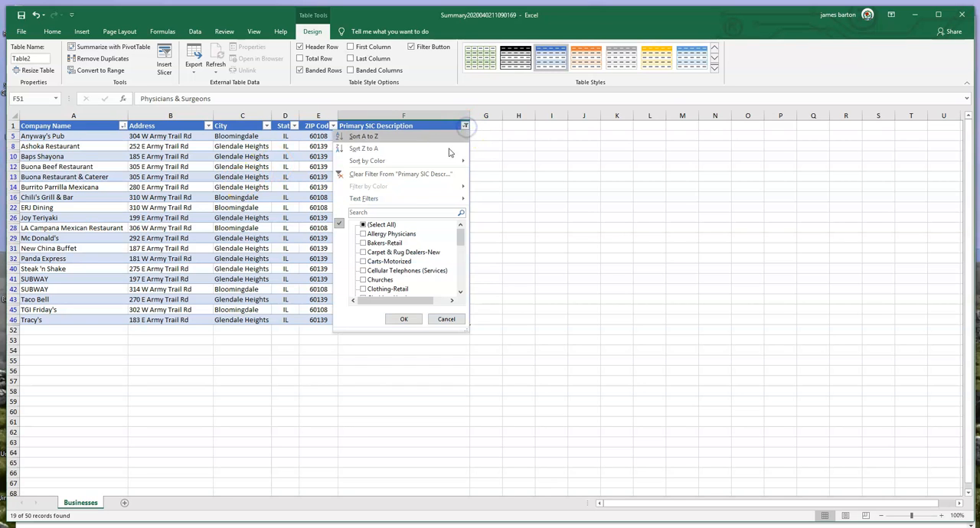
pyautogui.click(402, 174)
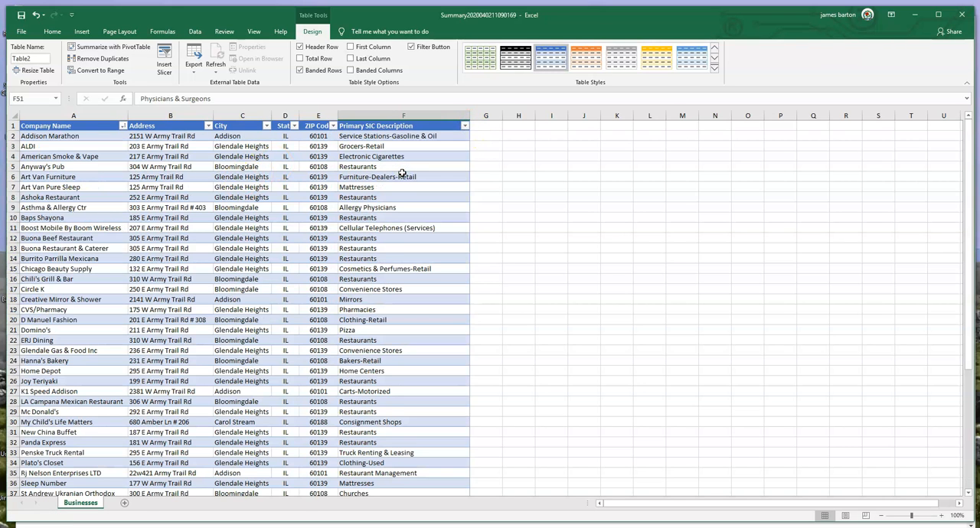
# Filter the City column to show only the Bloomingdale businesses.
pyautogui.click(266, 127)
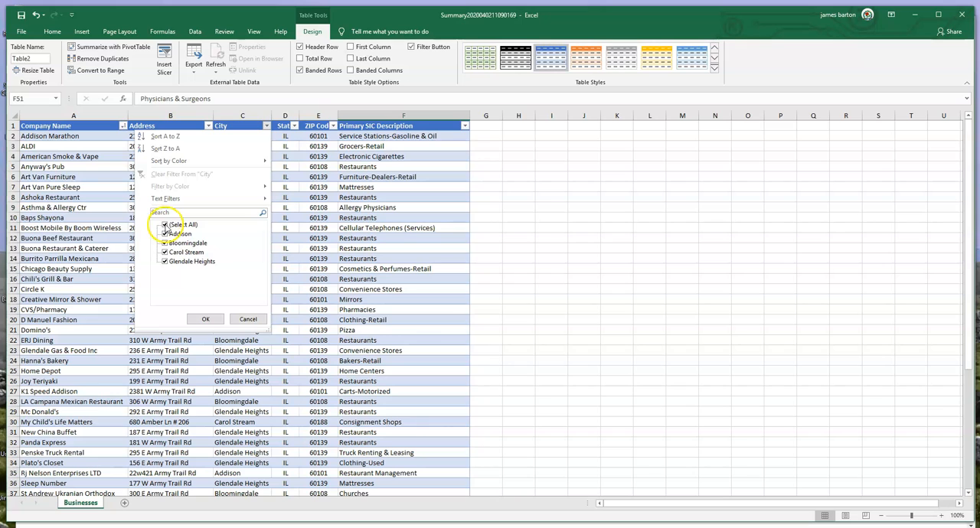
pyautogui.click(165, 225)
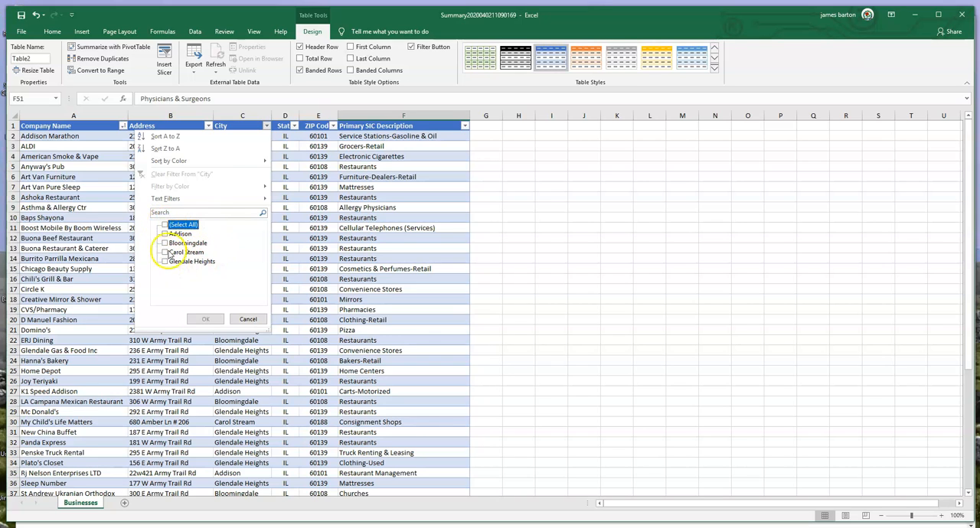
pyautogui.click(165, 243)
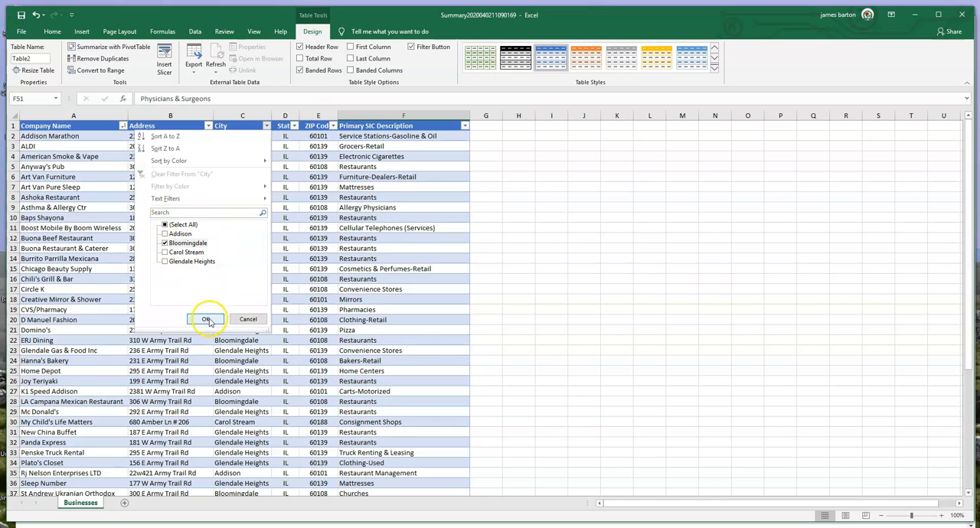
pyautogui.click(207, 320)
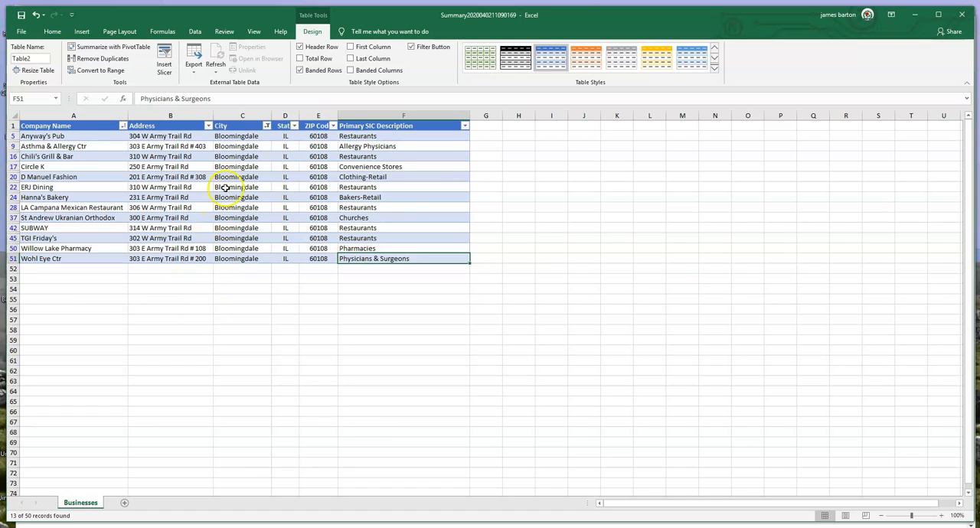
# Add Carol Stream to the cities shown by the City column filter.
pyautogui.click(266, 126)
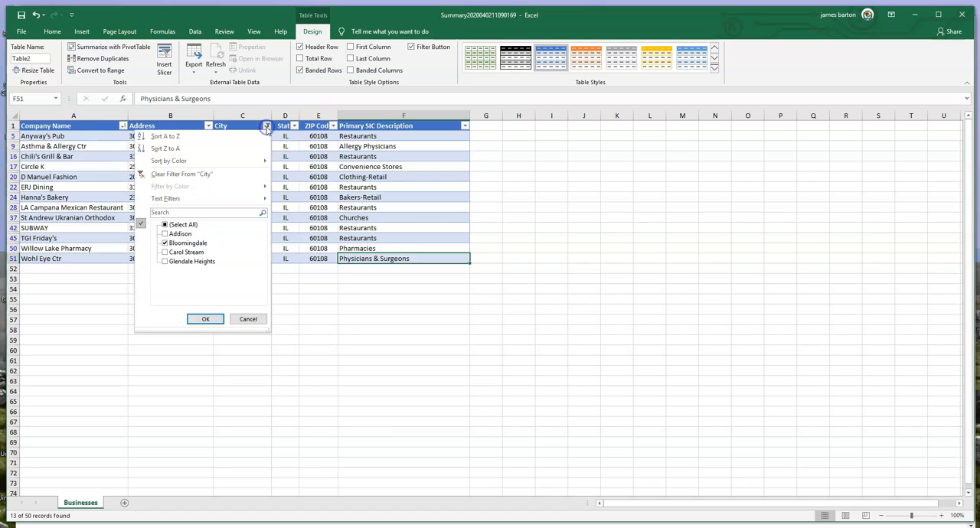
pyautogui.click(165, 253)
pyautogui.click(207, 318)
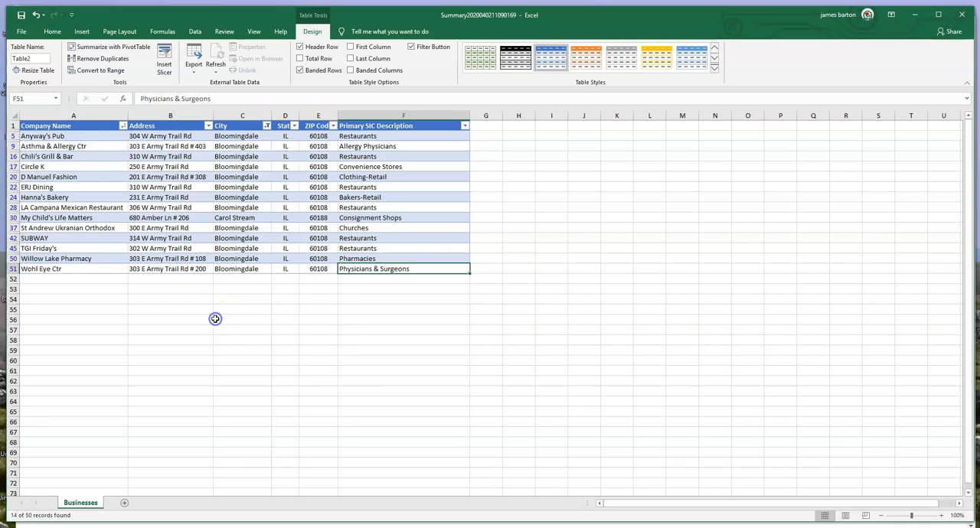
# Show all cities again by reselecting every value in the City filter, and look through the full list.
pyautogui.click(267, 125)
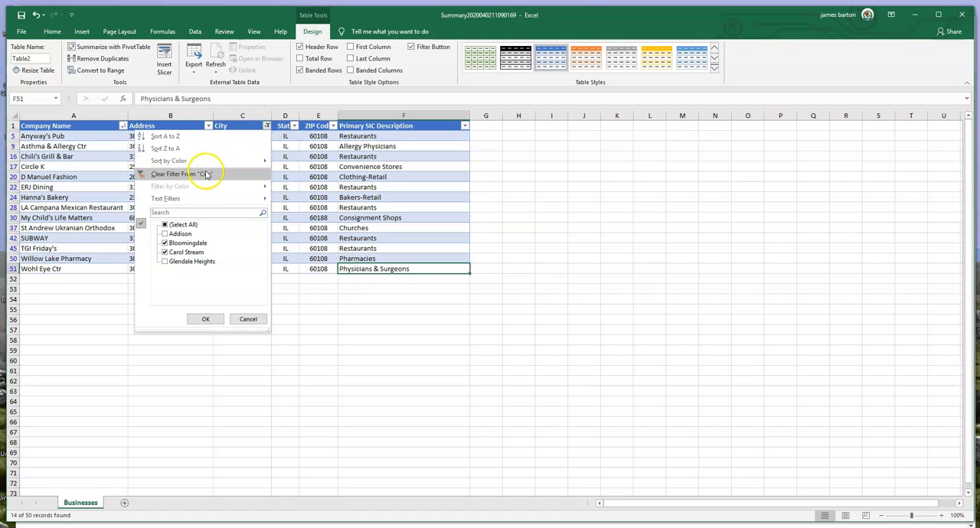
pyautogui.click(164, 224)
pyautogui.click(205, 318)
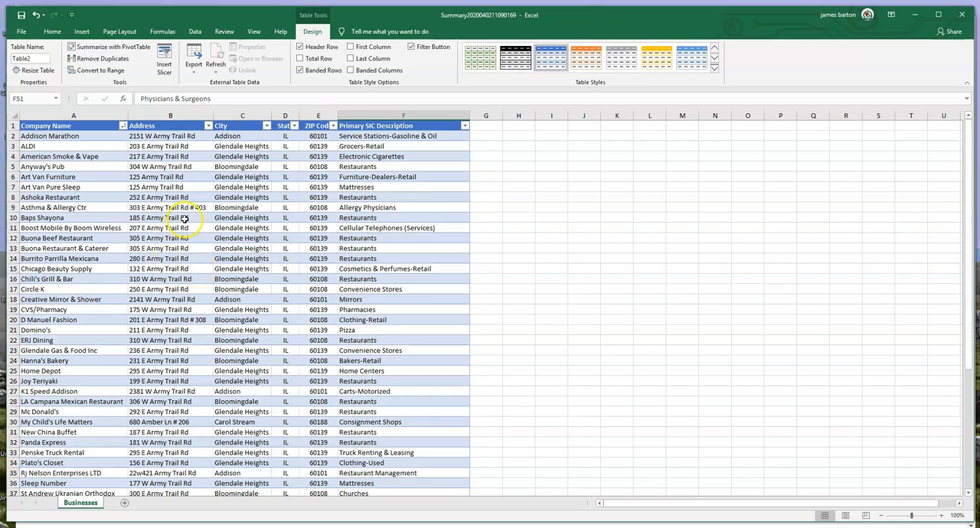
pyautogui.scroll(-6, 183, 218)
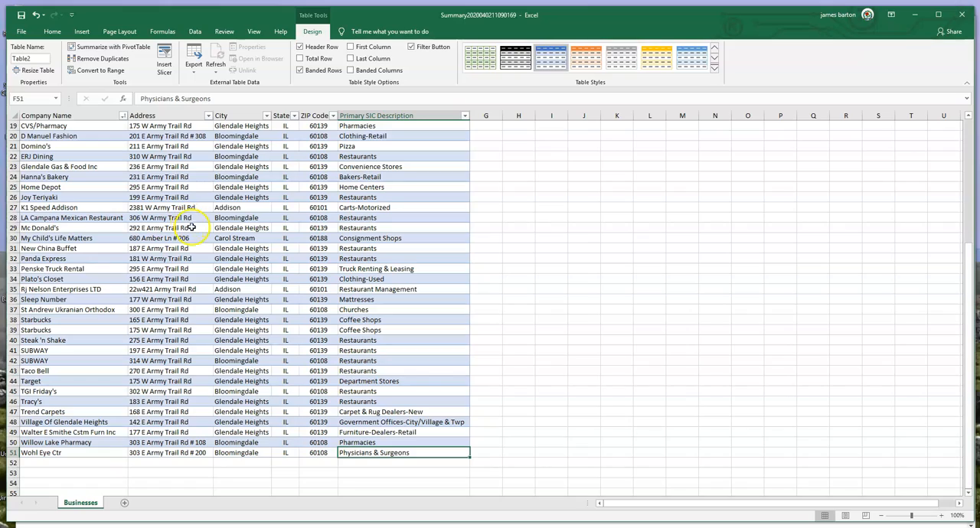
pyautogui.scroll(1, 184, 366)
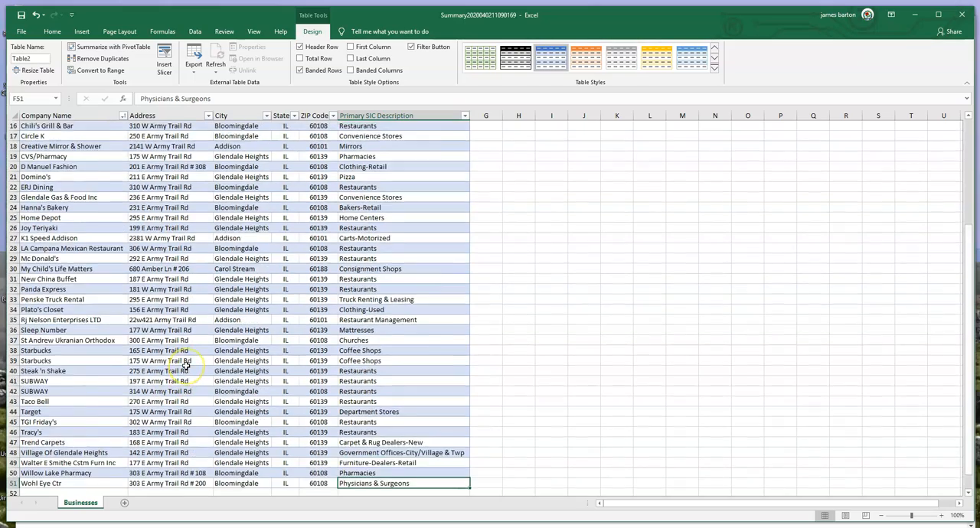
pyautogui.scroll(5, 185, 365)
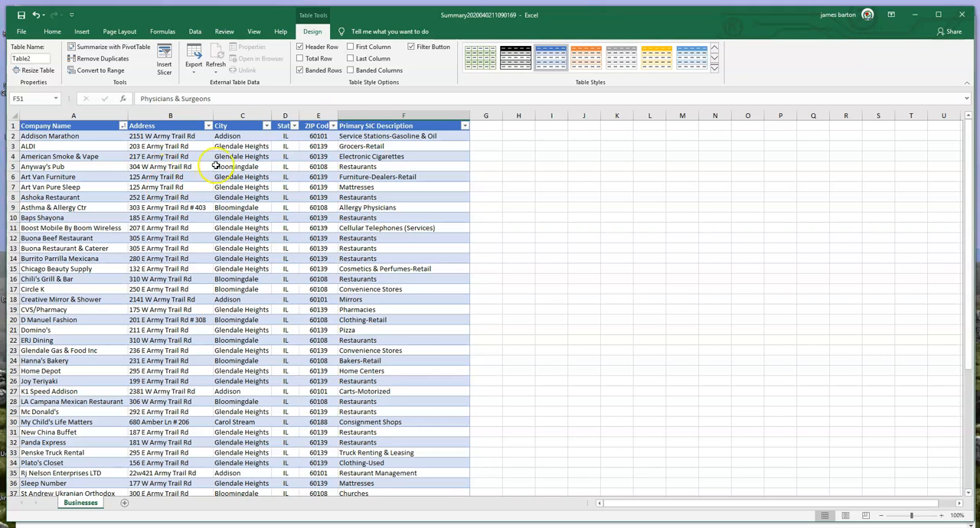
# Apply a text filter to the Address column that shows only addresses beginning with 2.
pyautogui.click(208, 126)
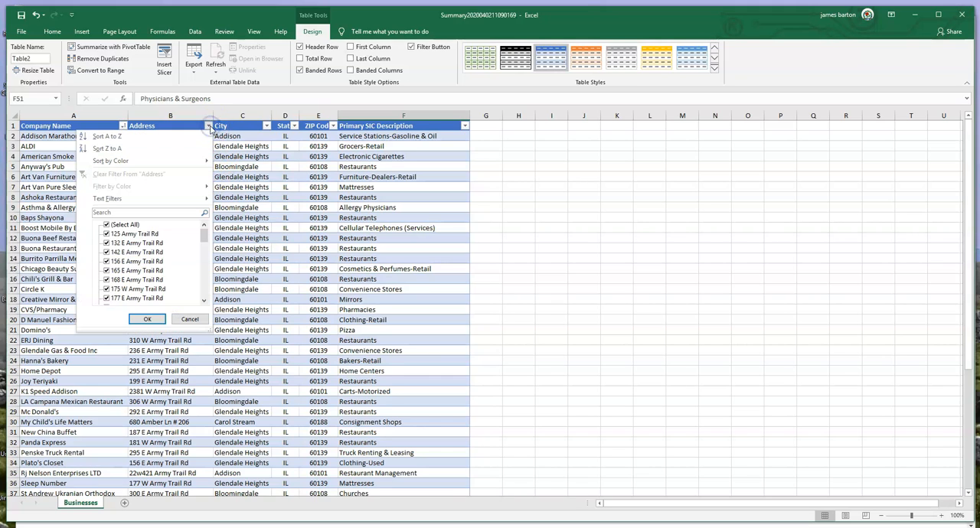
pyautogui.moveTo(207, 233)
pyautogui.mouseDown()
pyautogui.moveTo(214, 260)
pyautogui.moveTo(204, 291)
pyautogui.moveTo(201, 230)
pyautogui.mouseUp()
pyautogui.moveTo(205, 239)
pyautogui.mouseDown()
pyautogui.moveTo(200, 289)
pyautogui.moveTo(191, 229)
pyautogui.mouseUp()
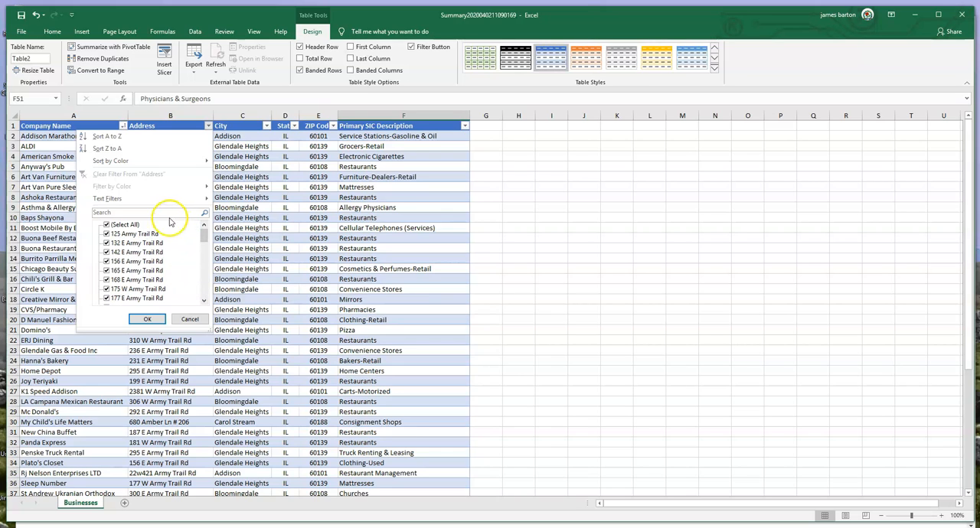
pyautogui.moveTo(120, 203)
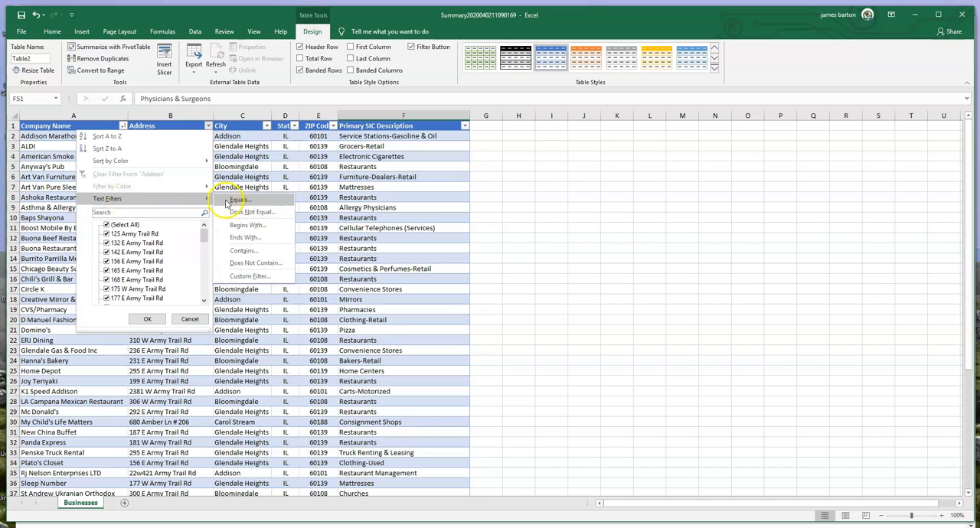
pyautogui.click(274, 225)
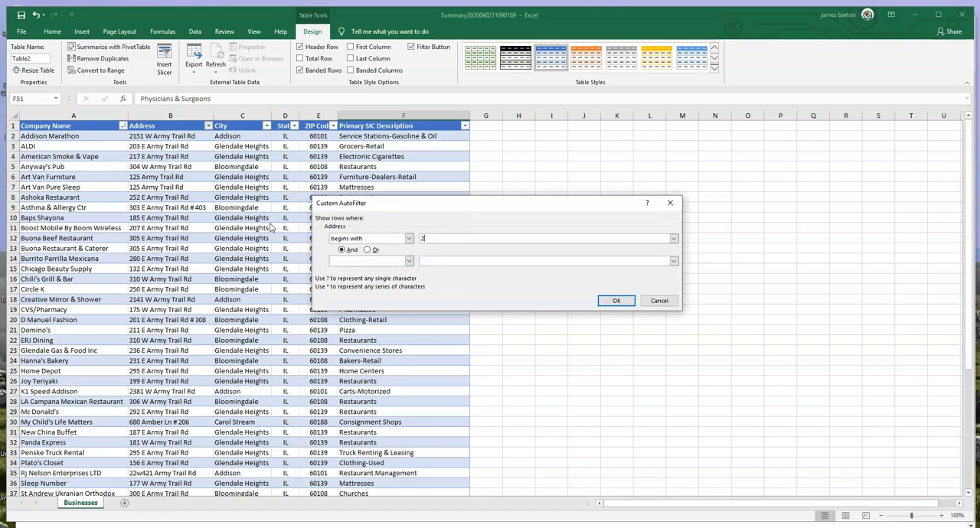
pyautogui.click(617, 300)
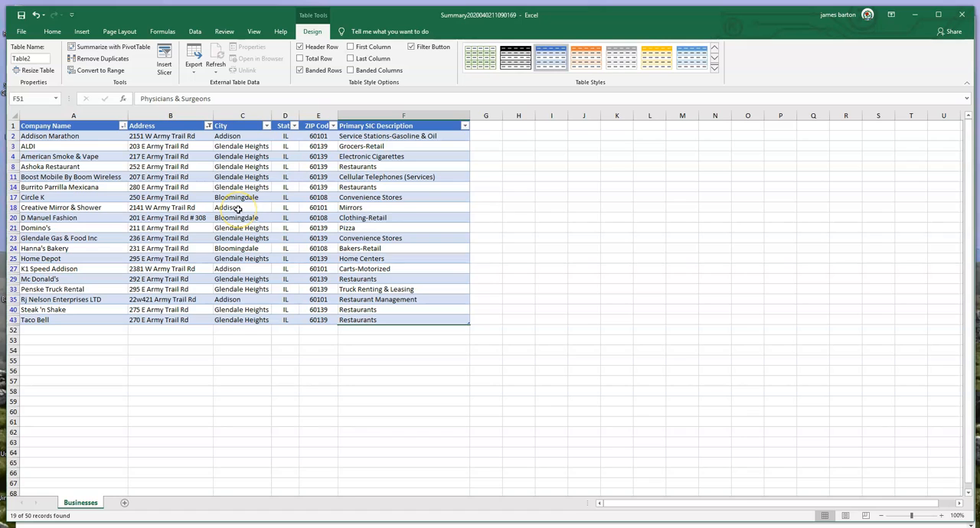
# Narrow the filtered list further by showing only Glendale Heights in the City column.
pyautogui.click(267, 126)
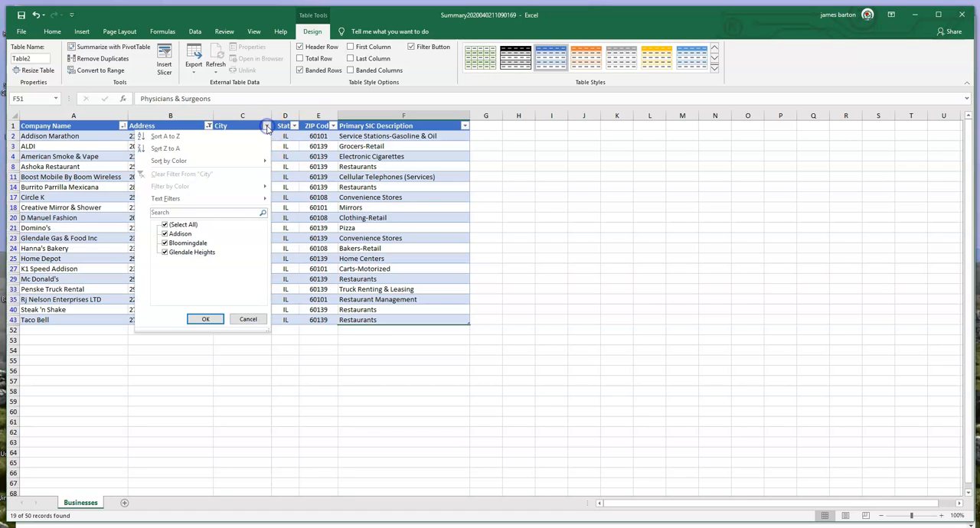
pyautogui.click(165, 225)
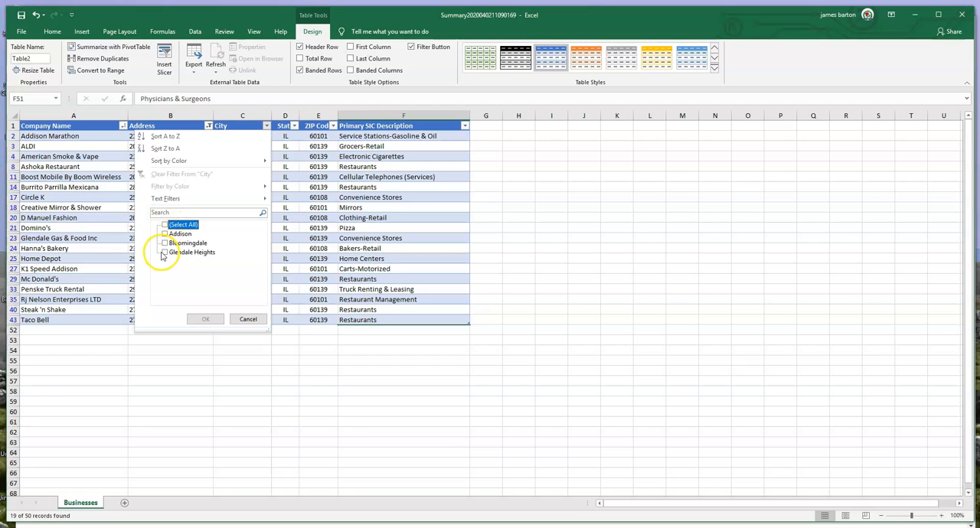
pyautogui.click(164, 253)
pyautogui.click(205, 319)
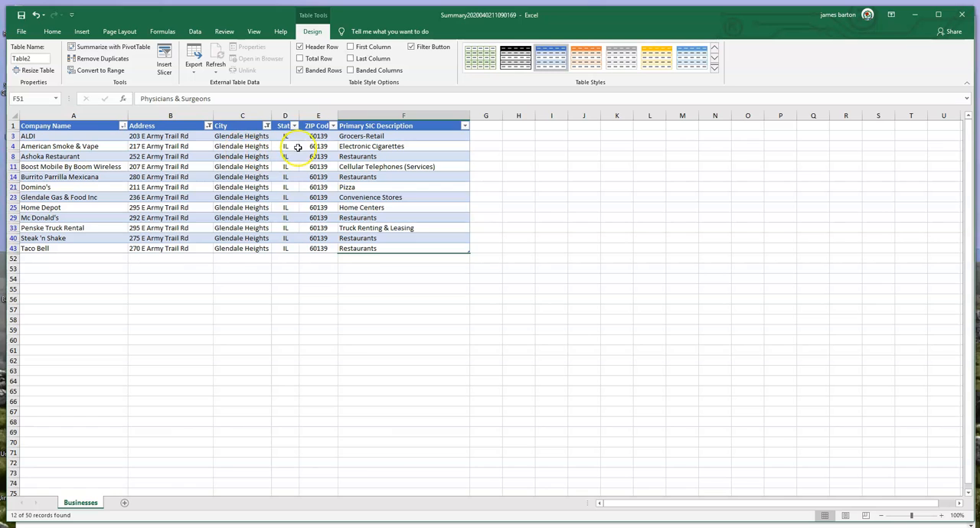
# Clear the filters from the City and Address columns.
pyautogui.click(267, 126)
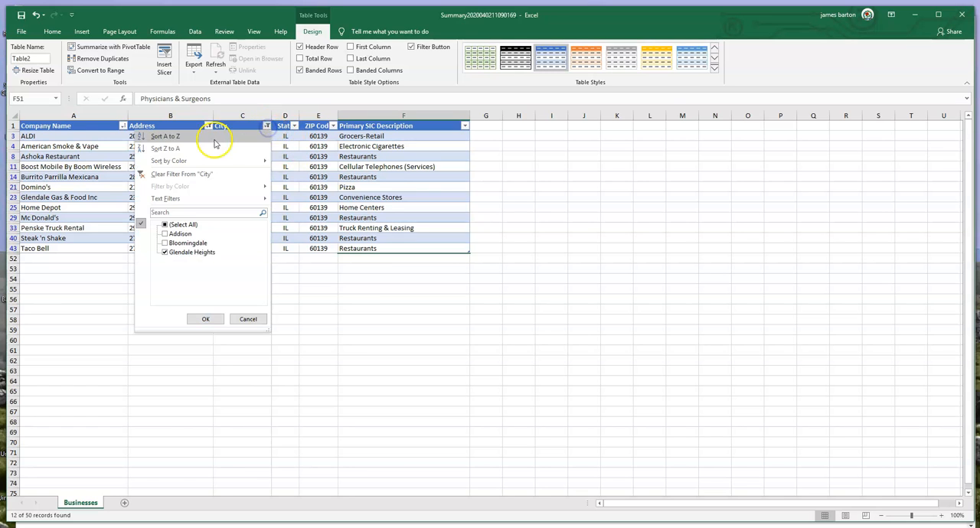
pyautogui.click(182, 176)
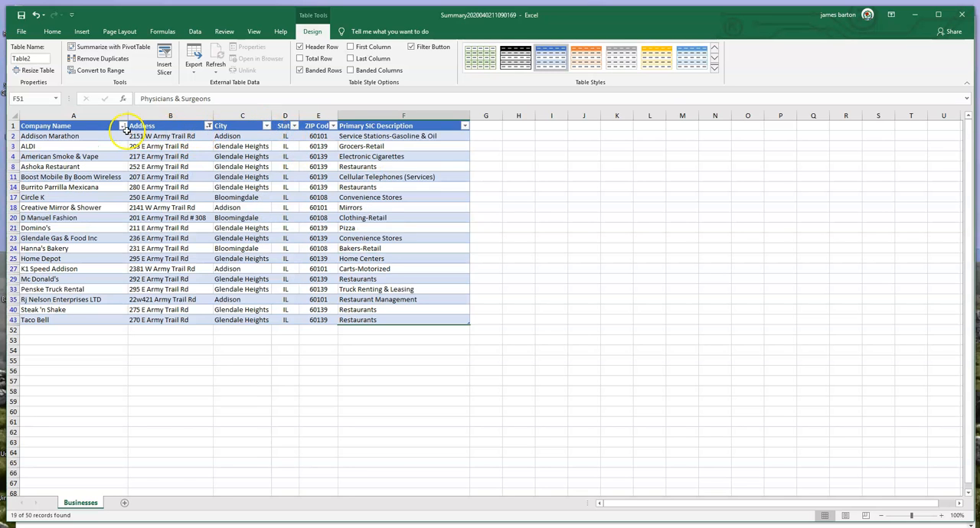
pyautogui.click(208, 127)
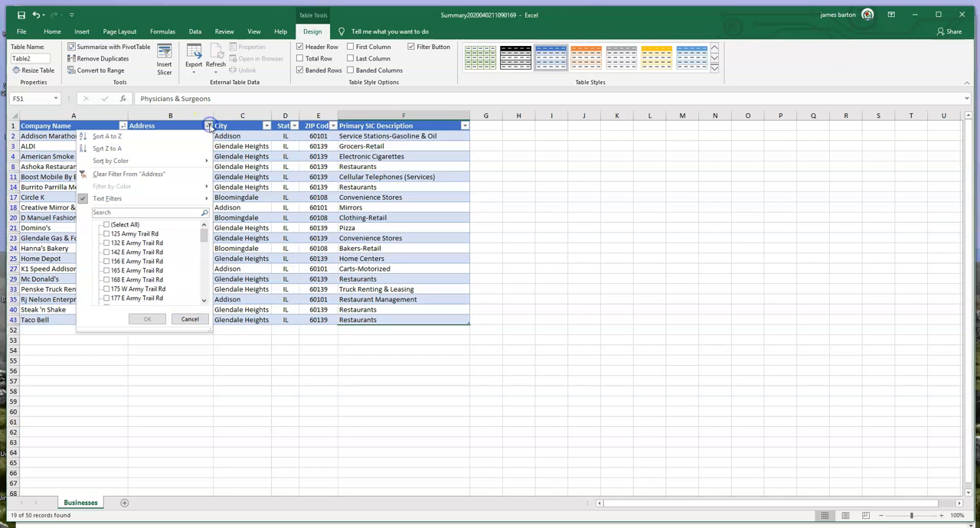
pyautogui.click(141, 175)
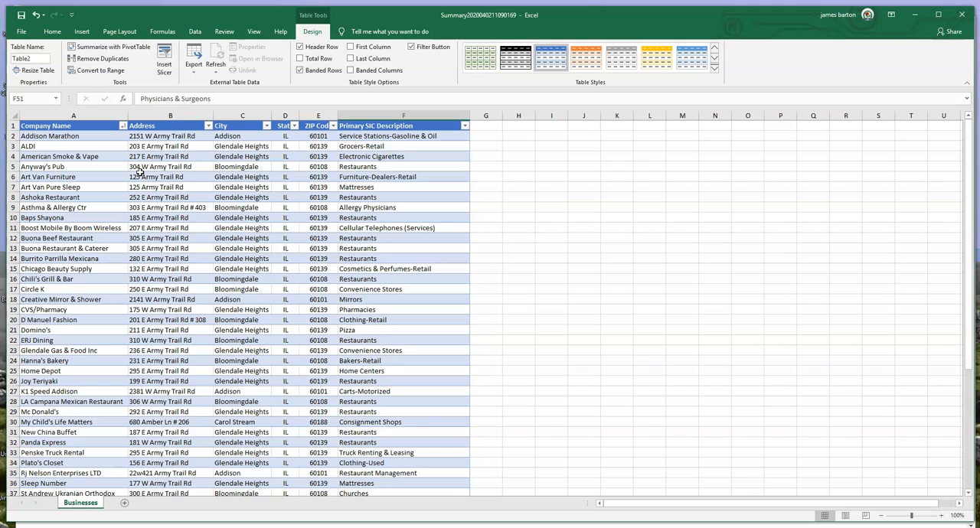
# Sort the table by Primary SIC Description A to Z, and add Company Name A to Z as a second level through a custom sort.
pyautogui.click(465, 127)
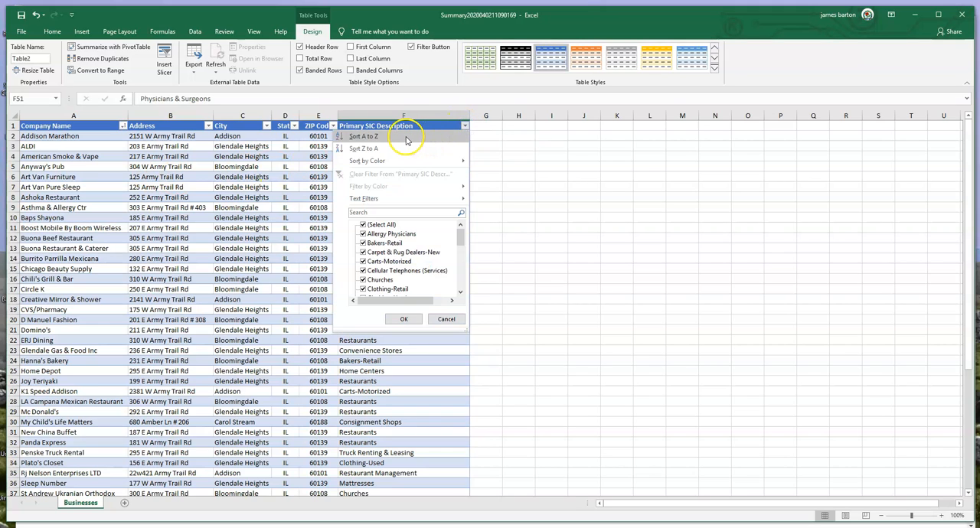
pyautogui.click(364, 137)
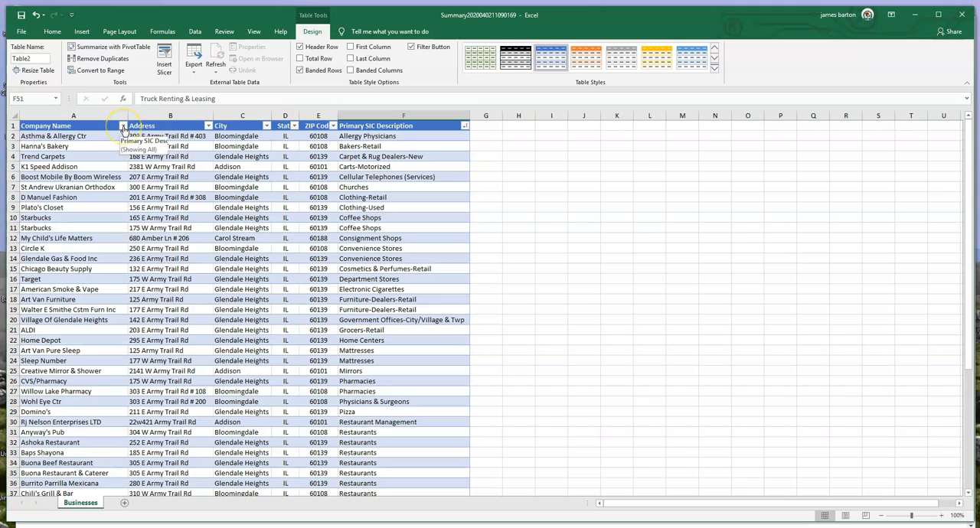
pyautogui.click(463, 126)
pyautogui.moveTo(434, 161)
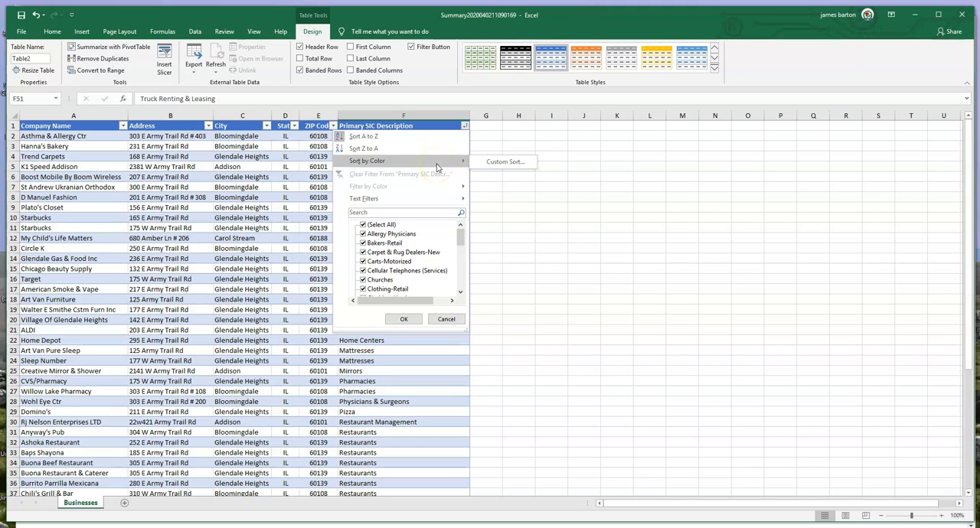
pyautogui.click(492, 166)
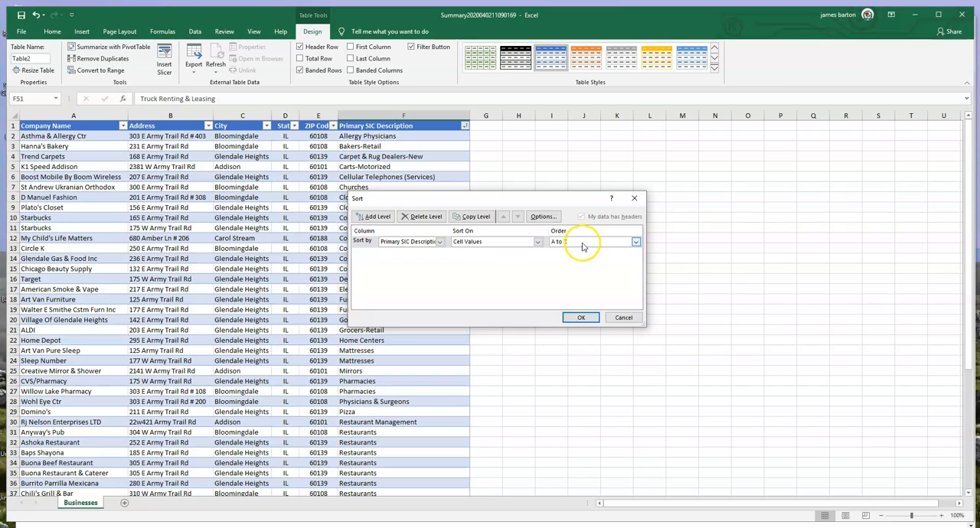
pyautogui.click(375, 216)
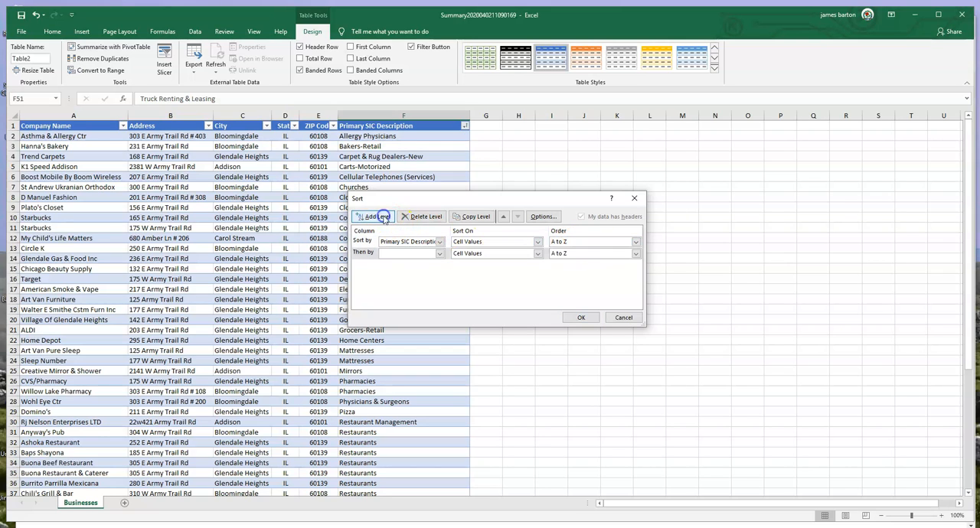
pyautogui.click(439, 253)
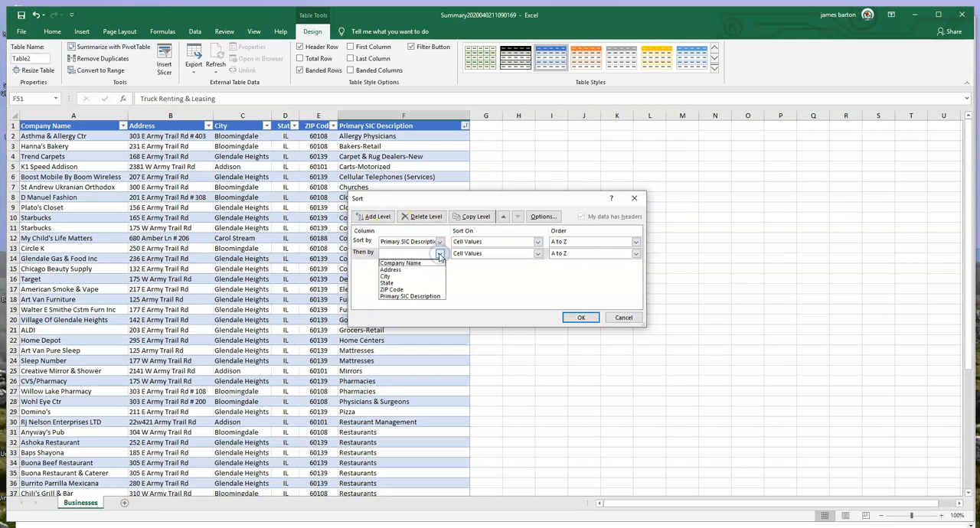
pyautogui.click(402, 263)
pyautogui.click(588, 319)
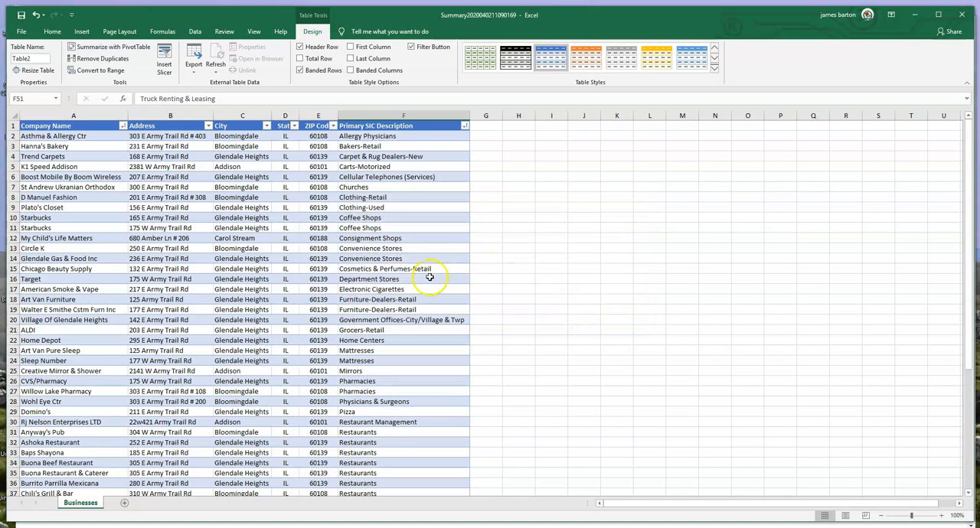
pyautogui.scroll(-5, 425, 275)
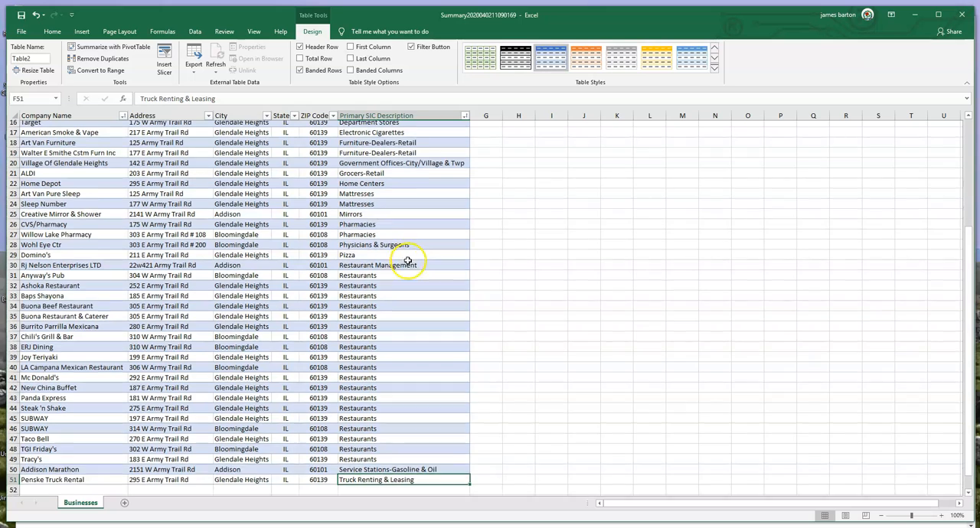
pyautogui.scroll(-1, 408, 261)
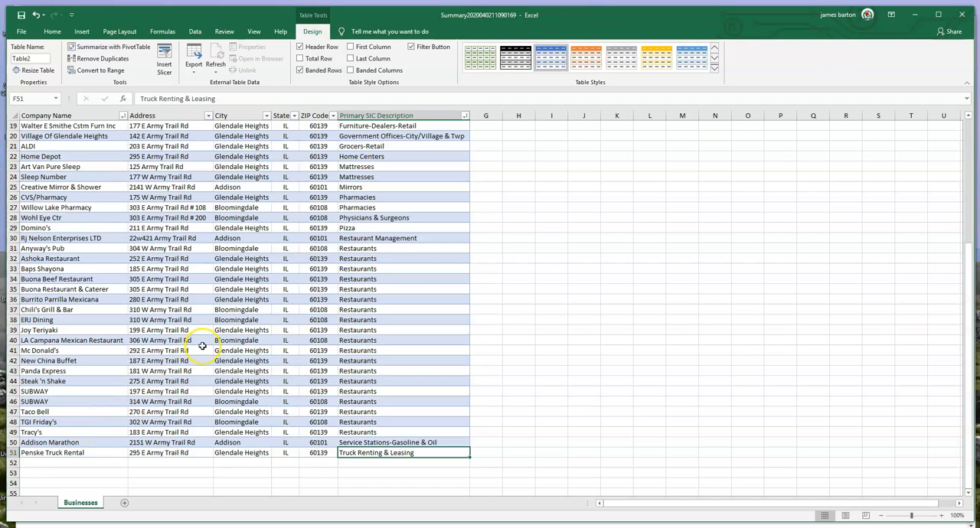
pyautogui.scroll(6, 202, 346)
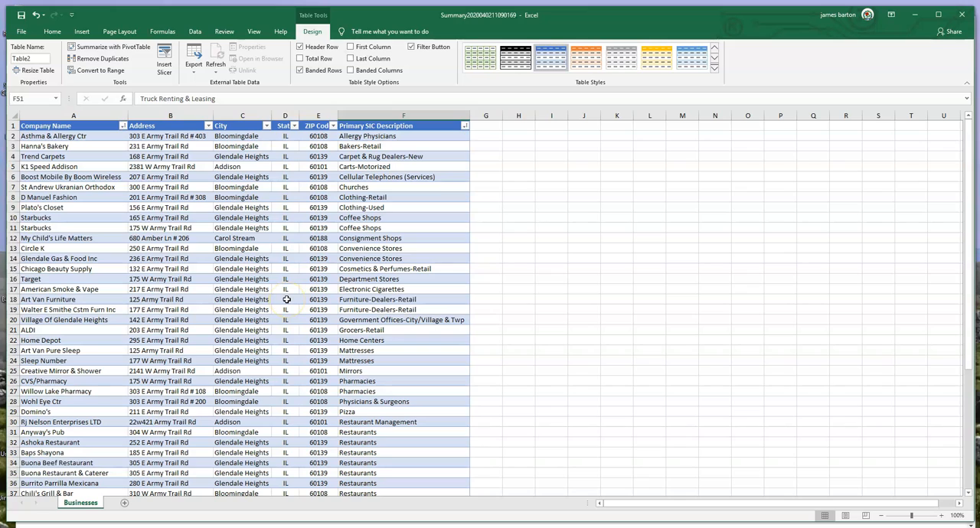